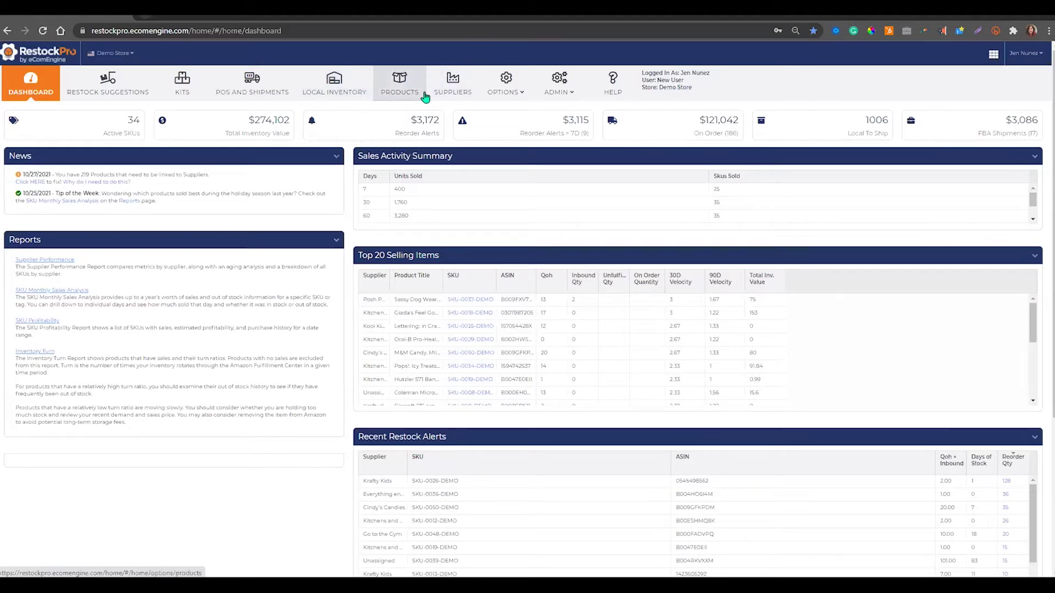
Look over the local inventory, the product list with the details of Harry Potter and the Sorcerer's Stone, and the supplier list.
{"action": "left_click", "coordinate": [355, 90]}
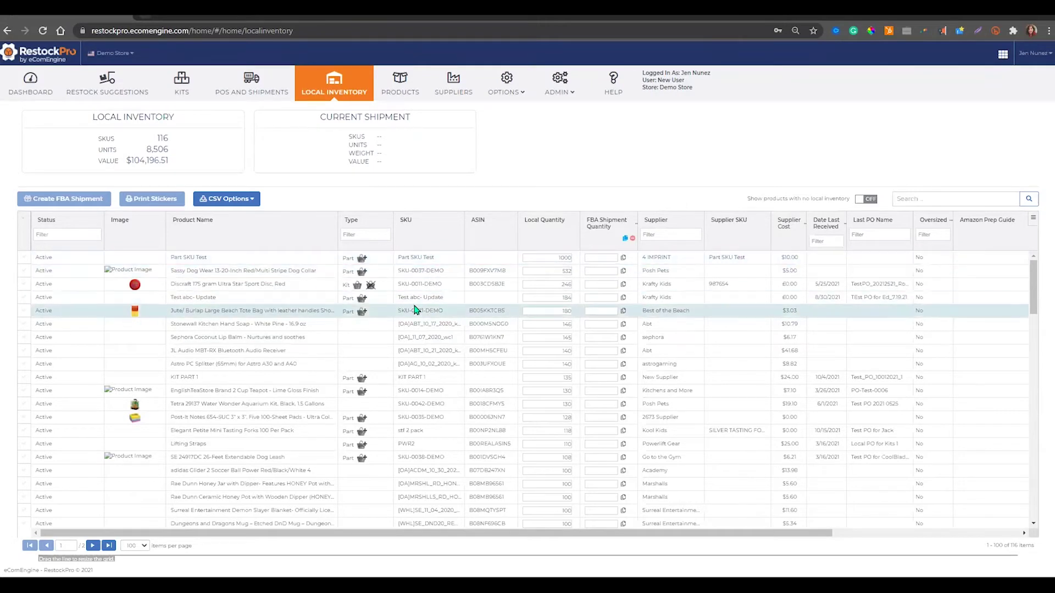
{"action": "left_click", "coordinate": [400, 83]}
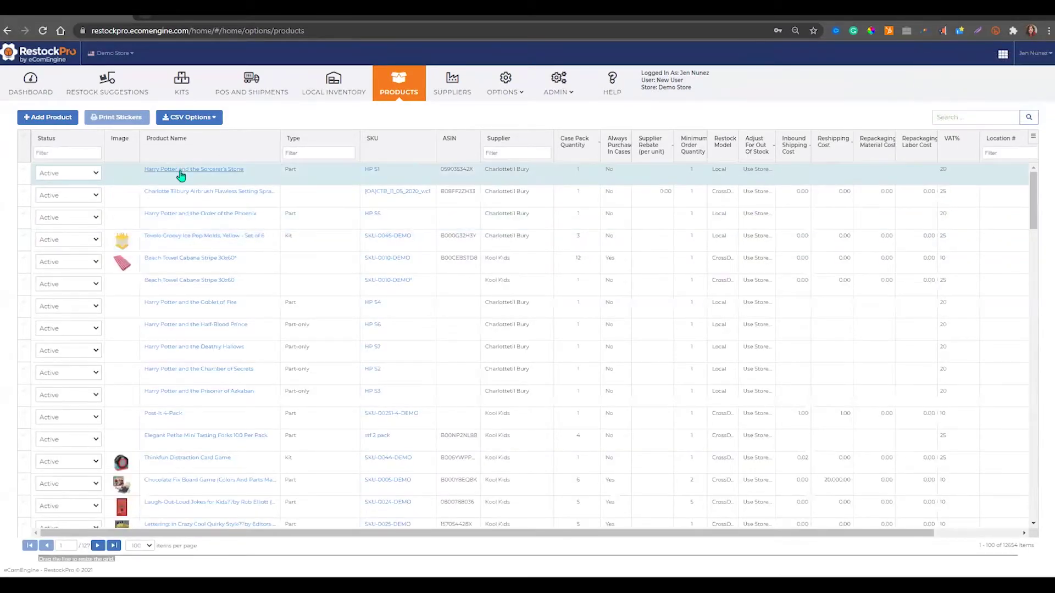
{"action": "left_click", "coordinate": [180, 172]}
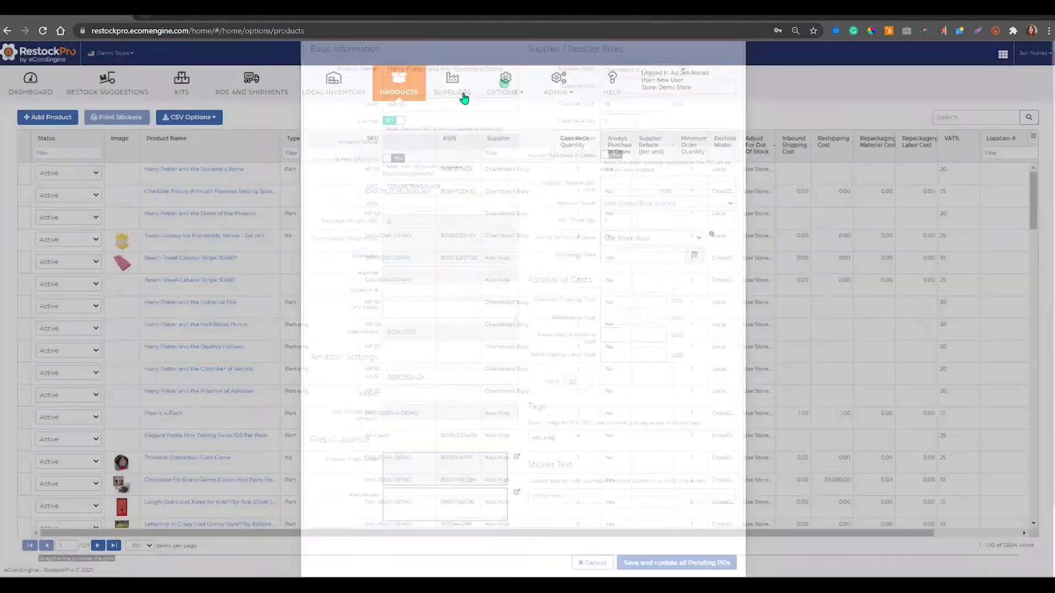
{"action": "left_click", "coordinate": [463, 93]}
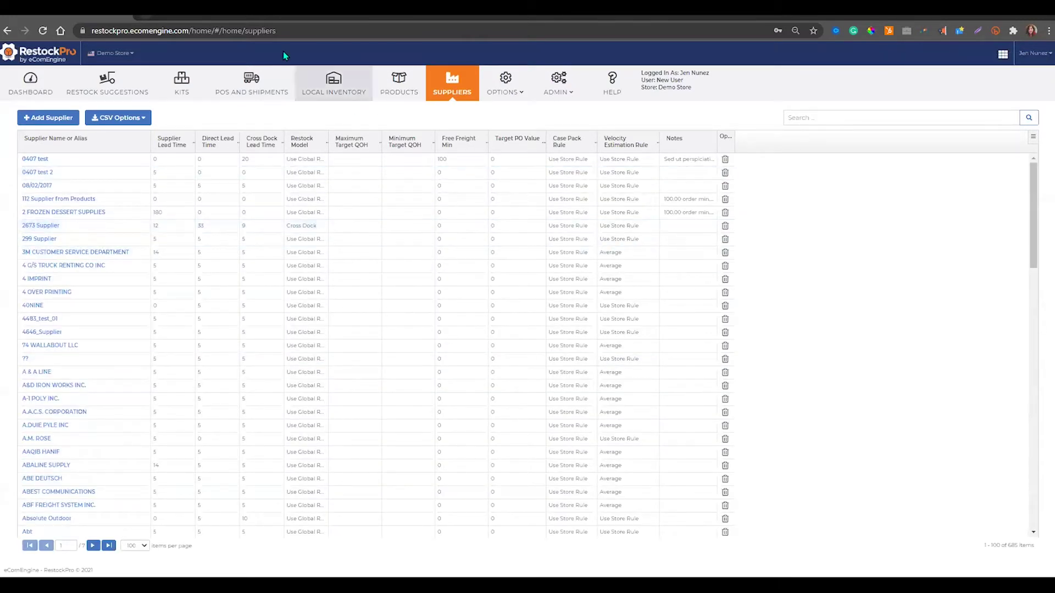
Open the store settings and view the available Restock Model options in the restock rules.
{"action": "left_click", "coordinate": [508, 100]}
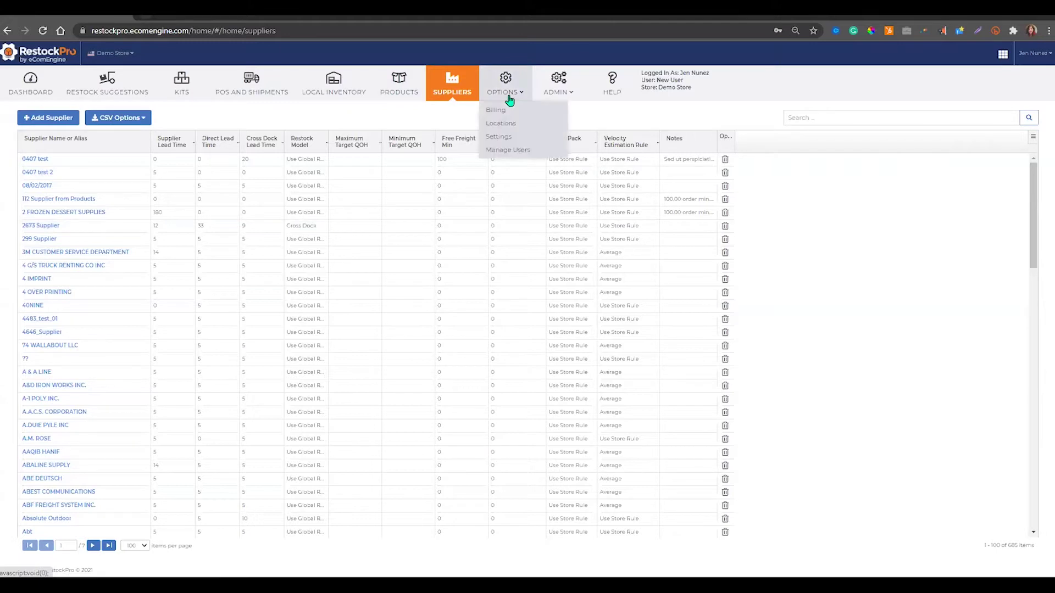
{"action": "left_click", "coordinate": [516, 143]}
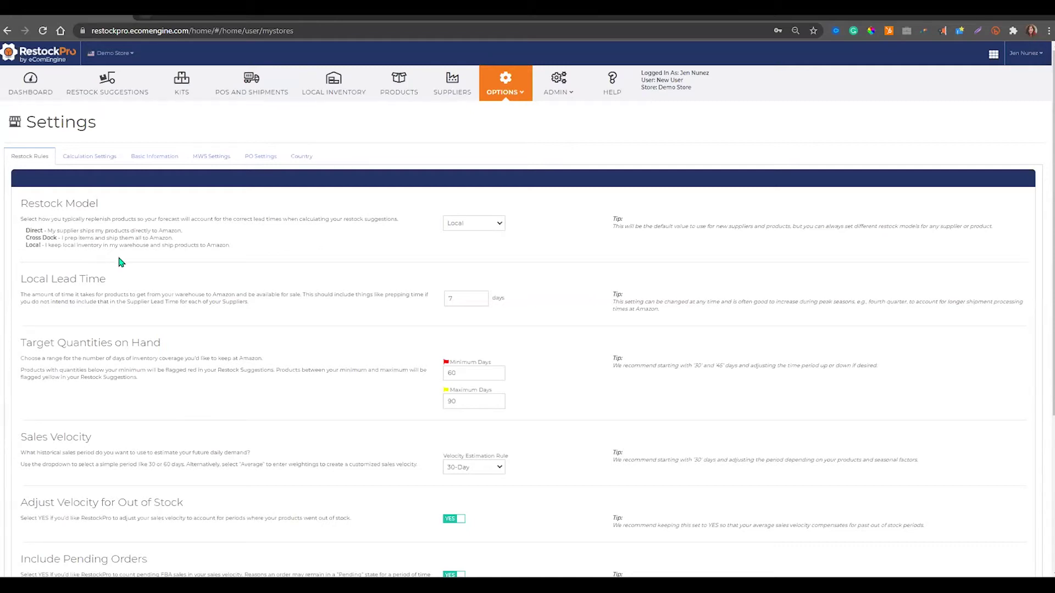
{"action": "left_click", "coordinate": [475, 232]}
{"action": "left_click", "coordinate": [539, 227]}
{"action": "scroll", "coordinate": [430, 286], "scroll_direction": "down", "scroll_amount": 2}
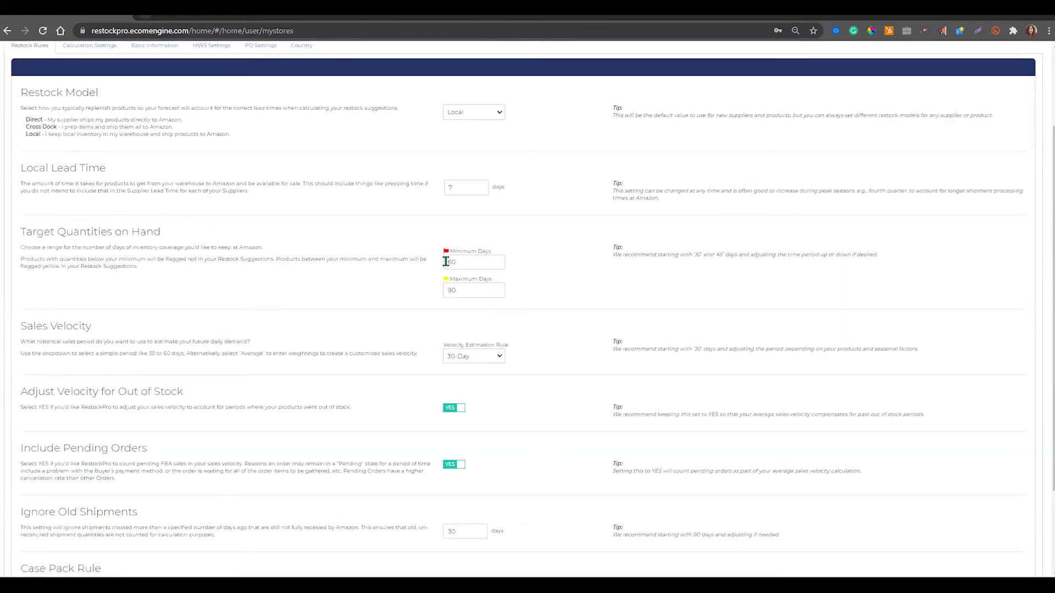
Examine the minimum and maximum days under Target Quantities on Hand and the remaining restock rules.
{"action": "left_click_drag", "start_coordinate": [469, 263], "coordinate": [403, 262]}
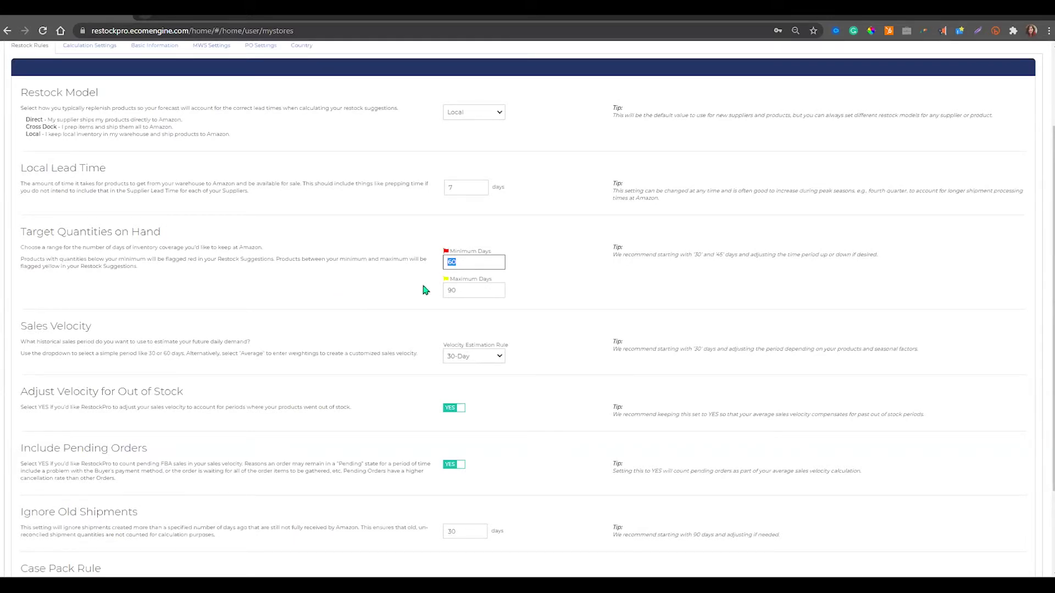
{"action": "scroll", "coordinate": [437, 268], "scroll_direction": "up", "scroll_amount": 1}
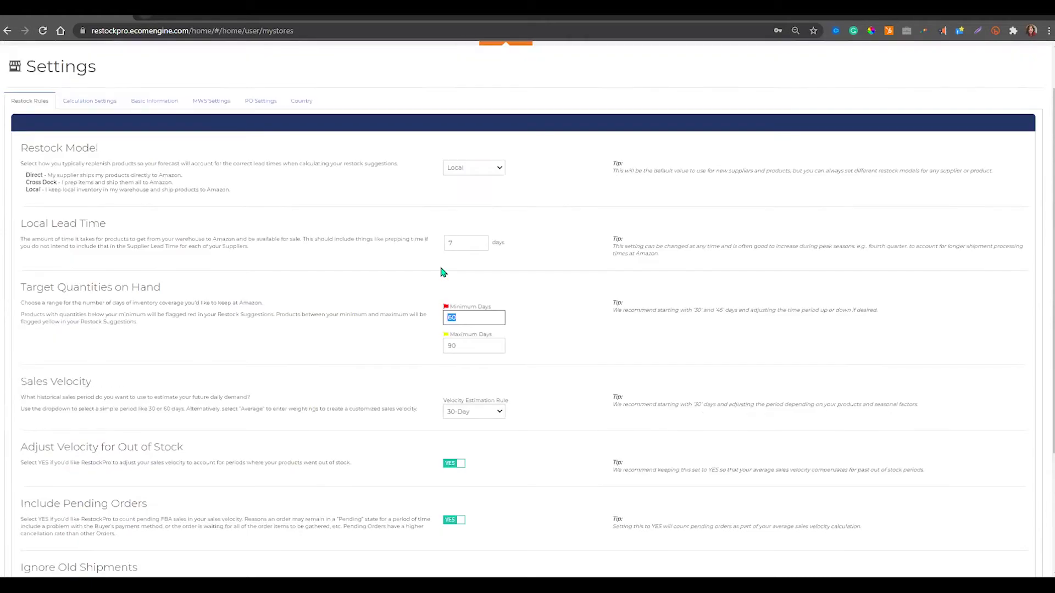
{"action": "scroll", "coordinate": [433, 262], "scroll_direction": "up", "scroll_amount": 1}
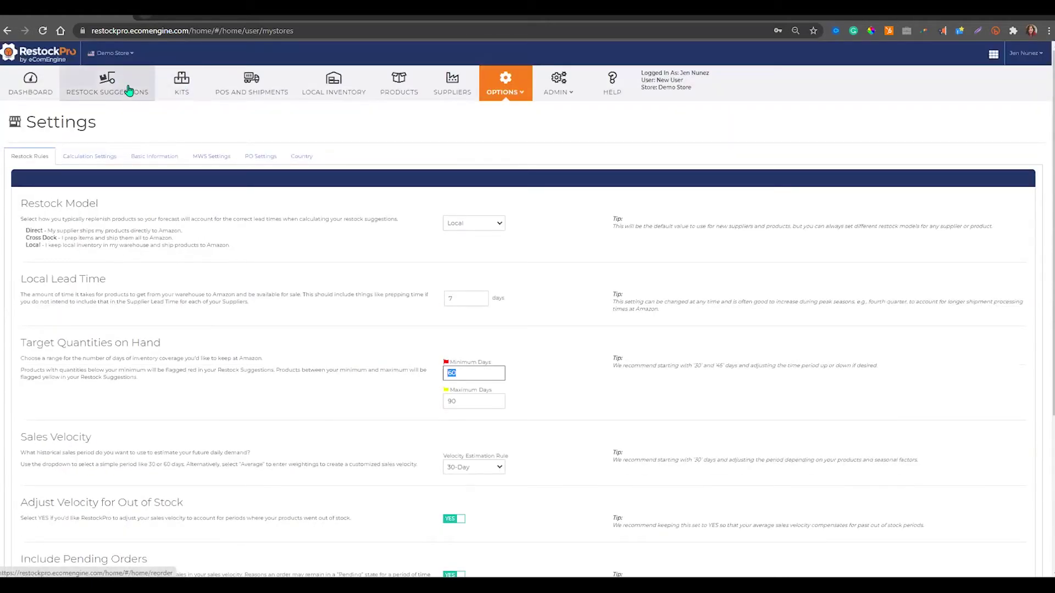
{"action": "left_click", "coordinate": [583, 355]}
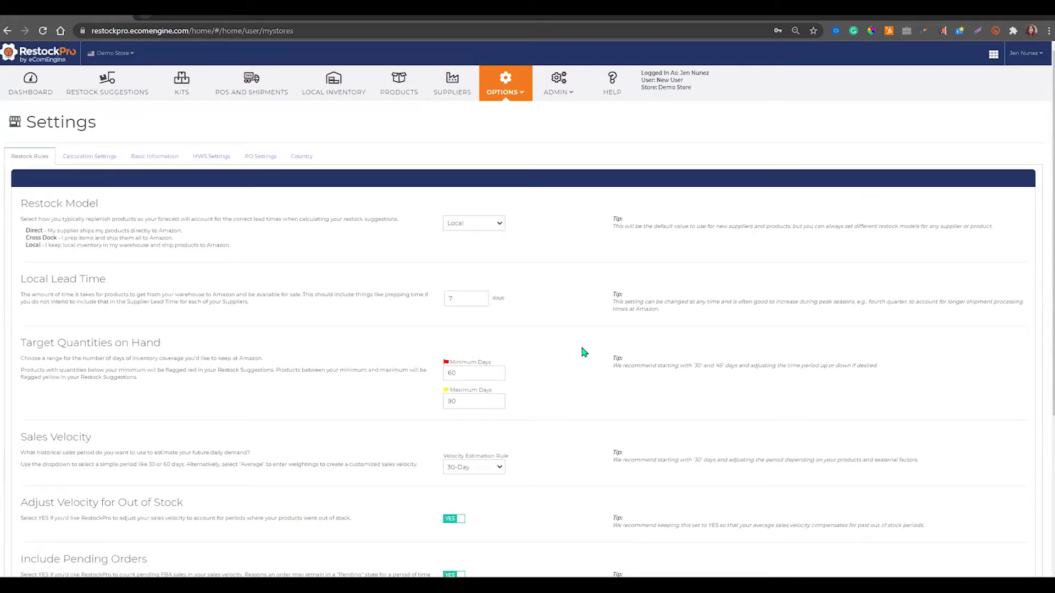
{"action": "scroll", "coordinate": [584, 353], "scroll_direction": "down", "scroll_amount": 2}
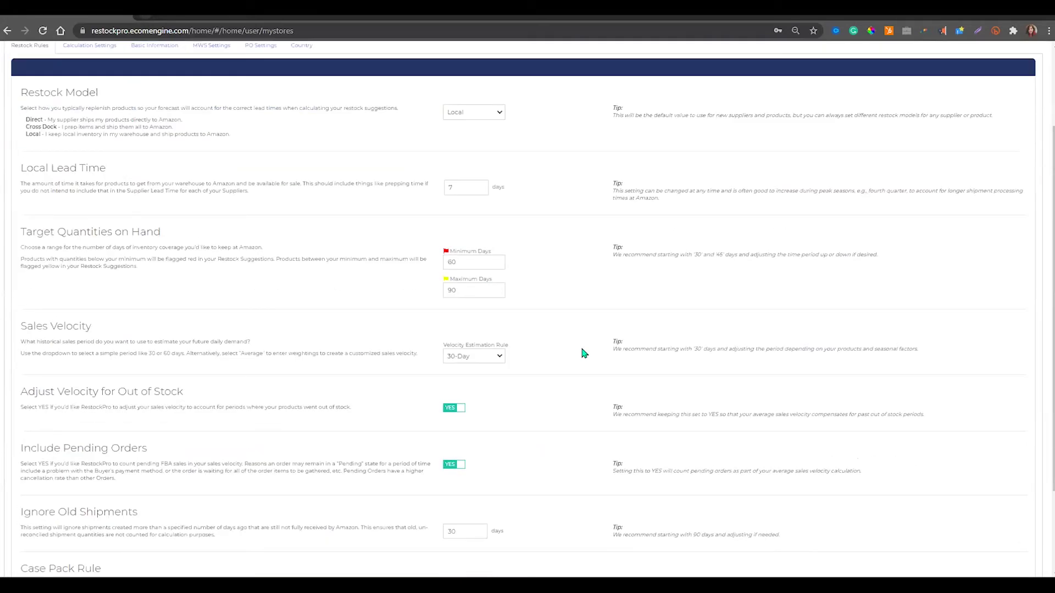
{"action": "scroll", "coordinate": [528, 307], "scroll_direction": "down", "scroll_amount": 2}
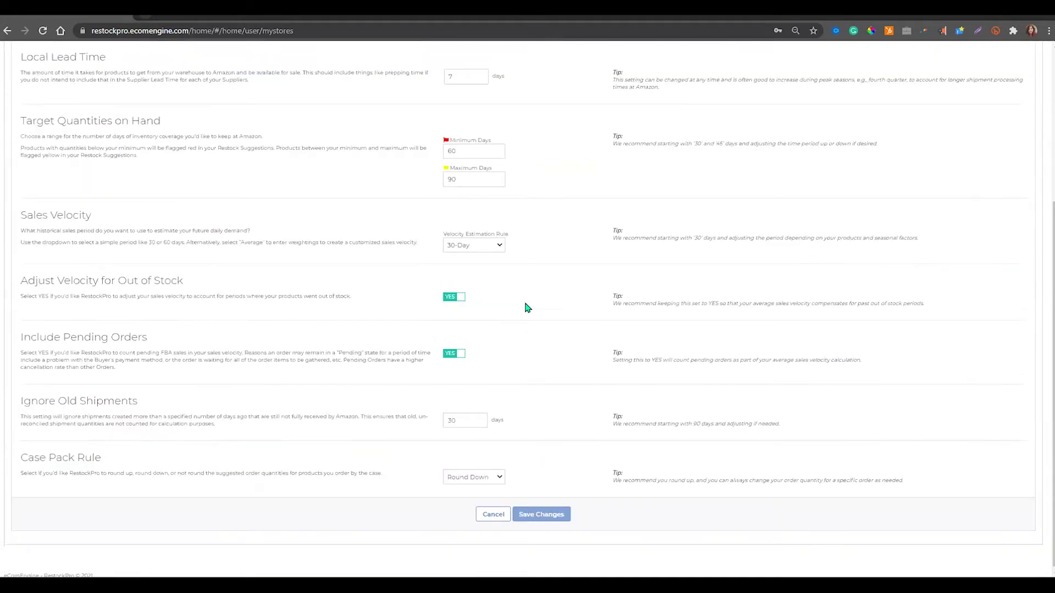
Switch the Velocity Estimation Rule to Average to view its weightings and set it back to 30-Day.
{"action": "left_click", "coordinate": [493, 253]}
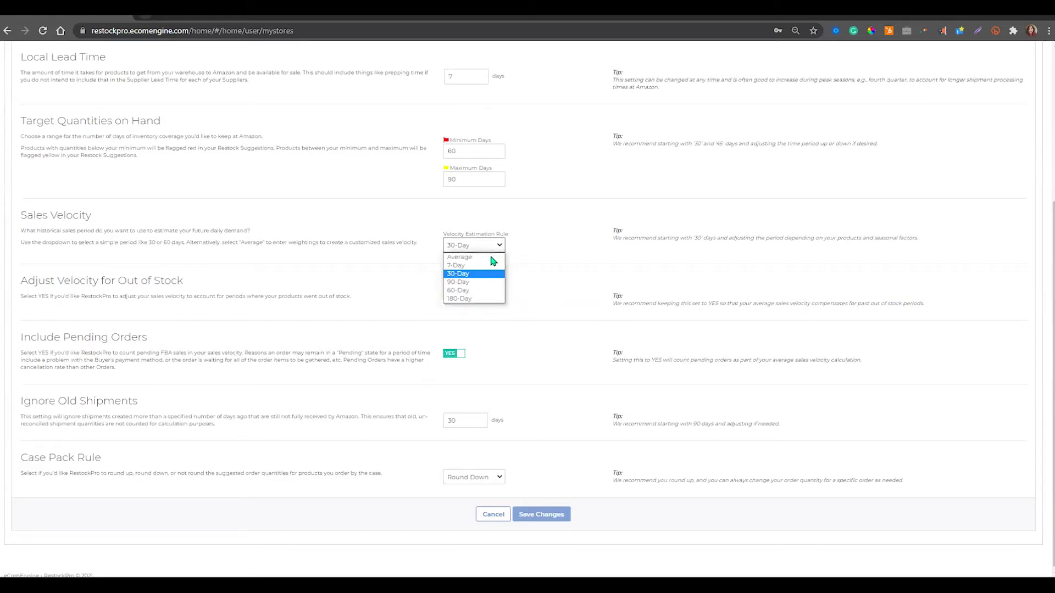
{"action": "left_click", "coordinate": [492, 264]}
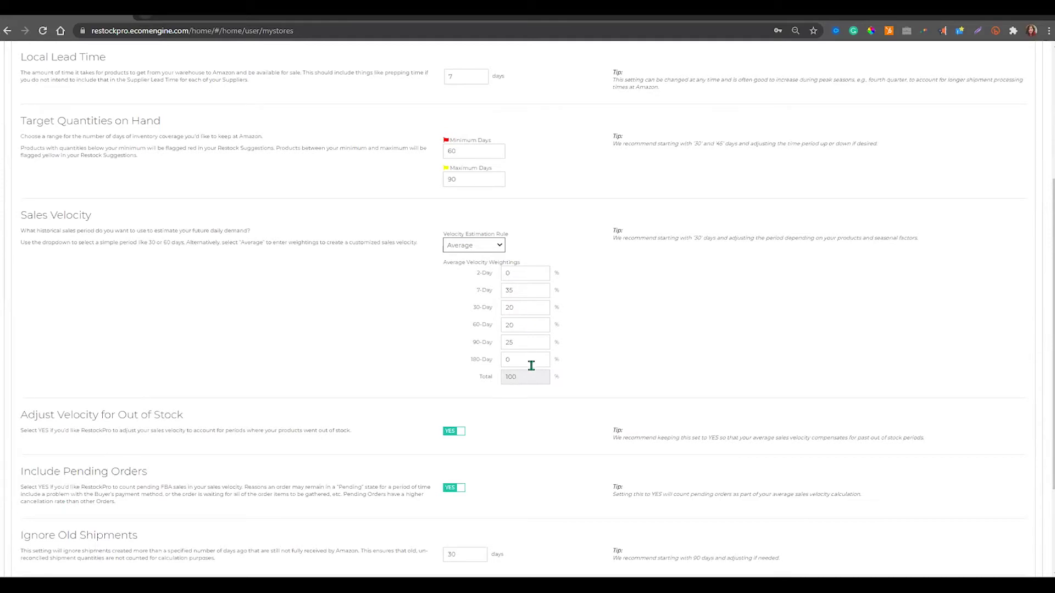
{"action": "left_click", "coordinate": [492, 245]}
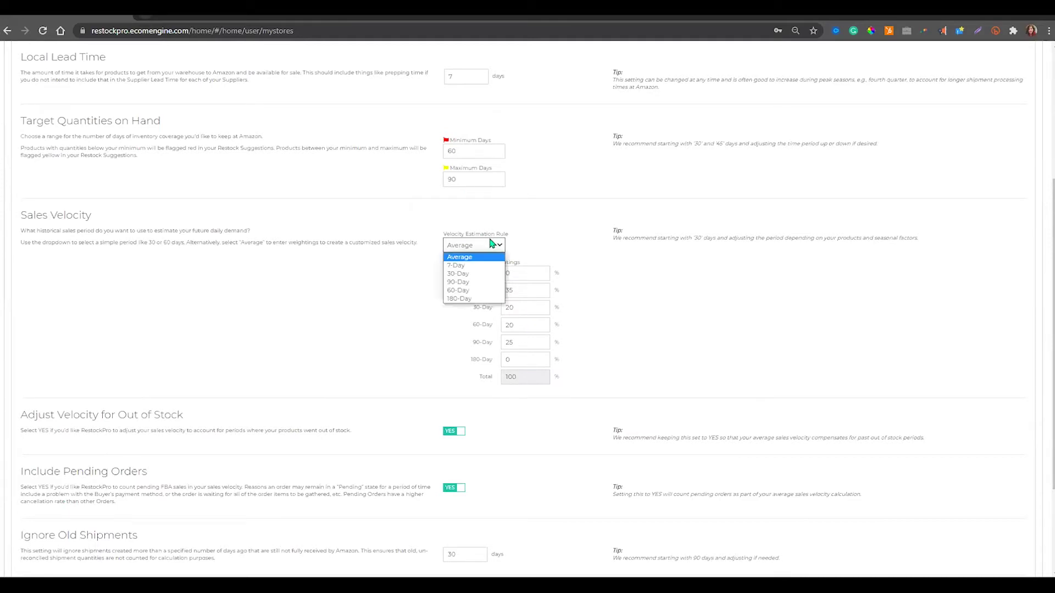
{"action": "left_click", "coordinate": [485, 275]}
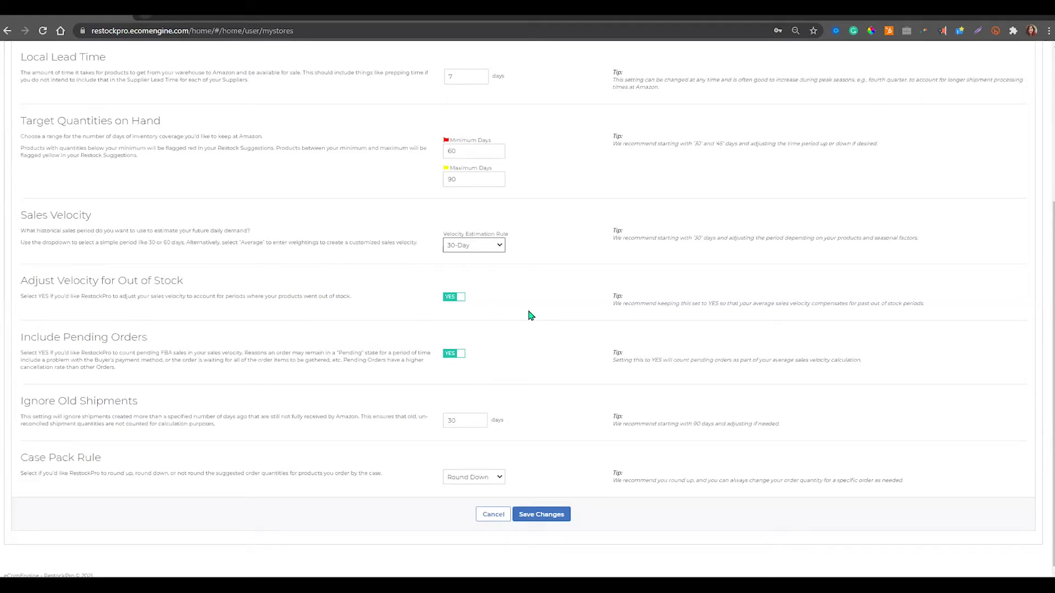
Save the changes to the restock rules and open the store's Calculation Settings.
{"action": "scroll", "coordinate": [530, 316], "scroll_direction": "down", "scroll_amount": 1}
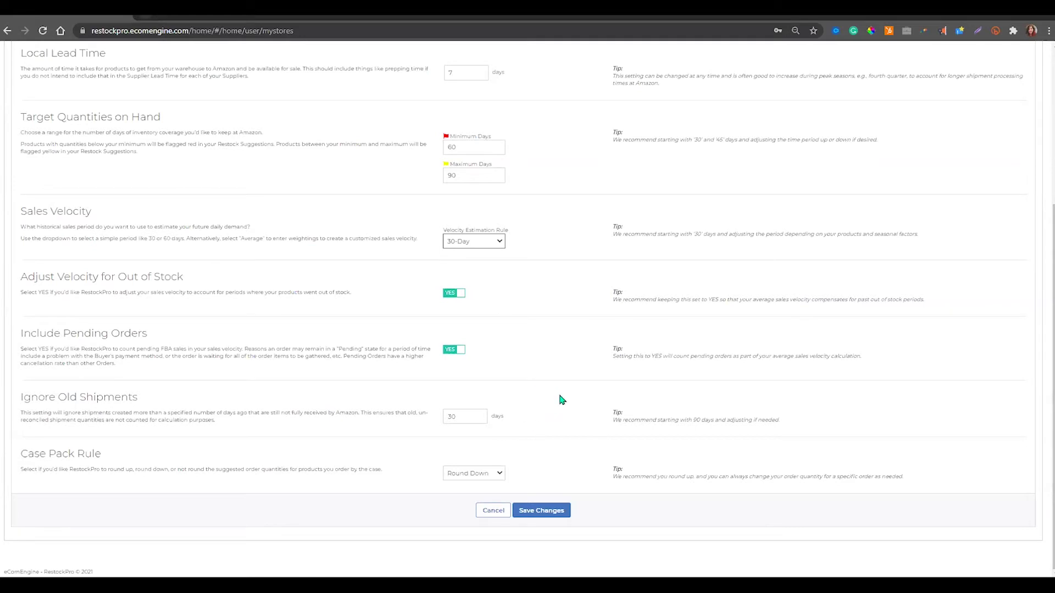
{"action": "scroll", "coordinate": [546, 370], "scroll_direction": "up", "scroll_amount": 4}
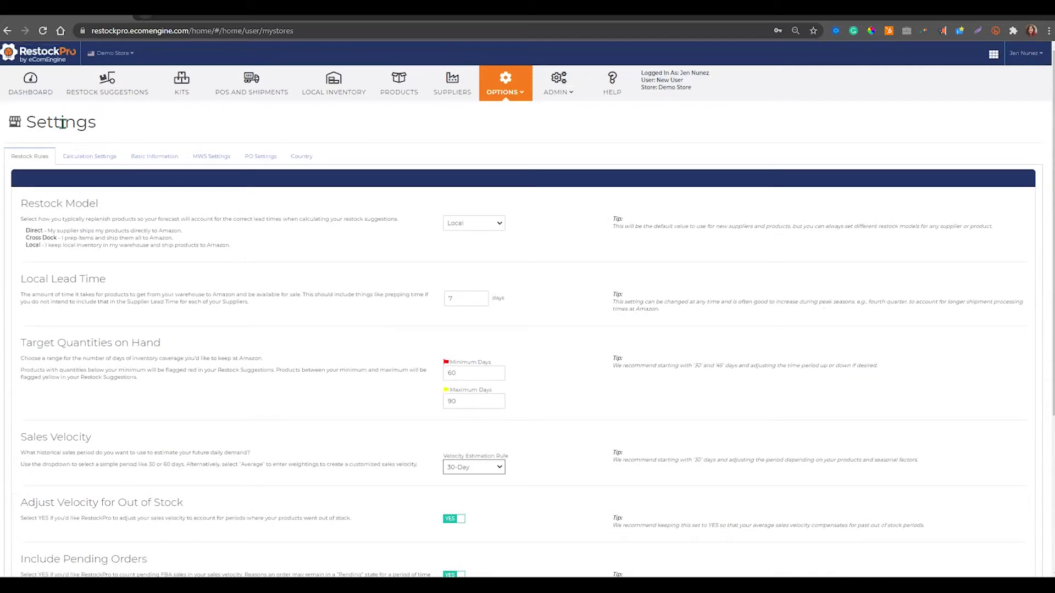
{"action": "left_click", "coordinate": [96, 160]}
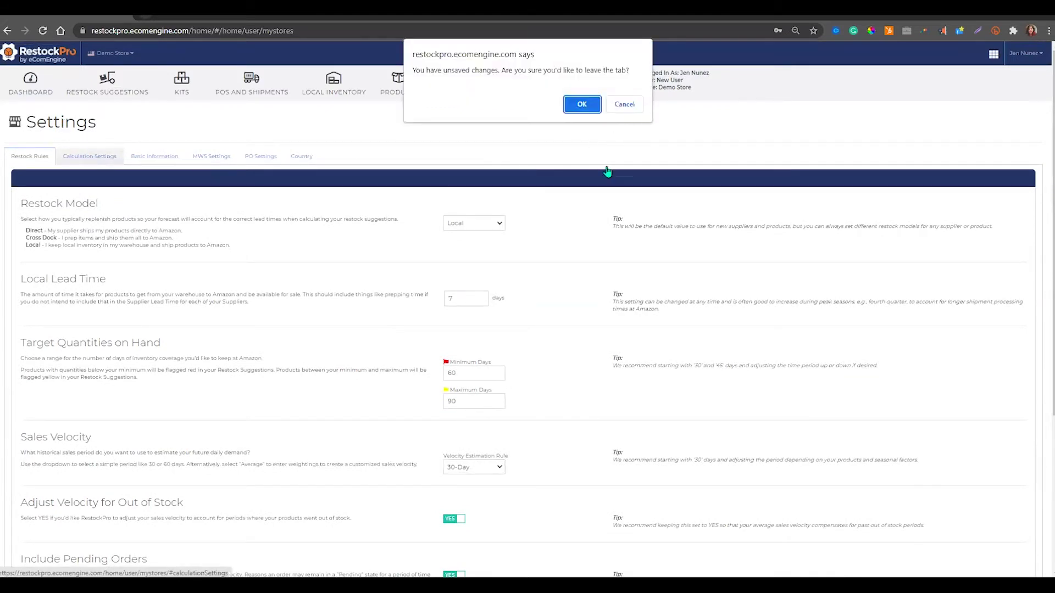
{"action": "left_click", "coordinate": [624, 104]}
{"action": "scroll", "coordinate": [555, 228], "scroll_direction": "down", "scroll_amount": 3}
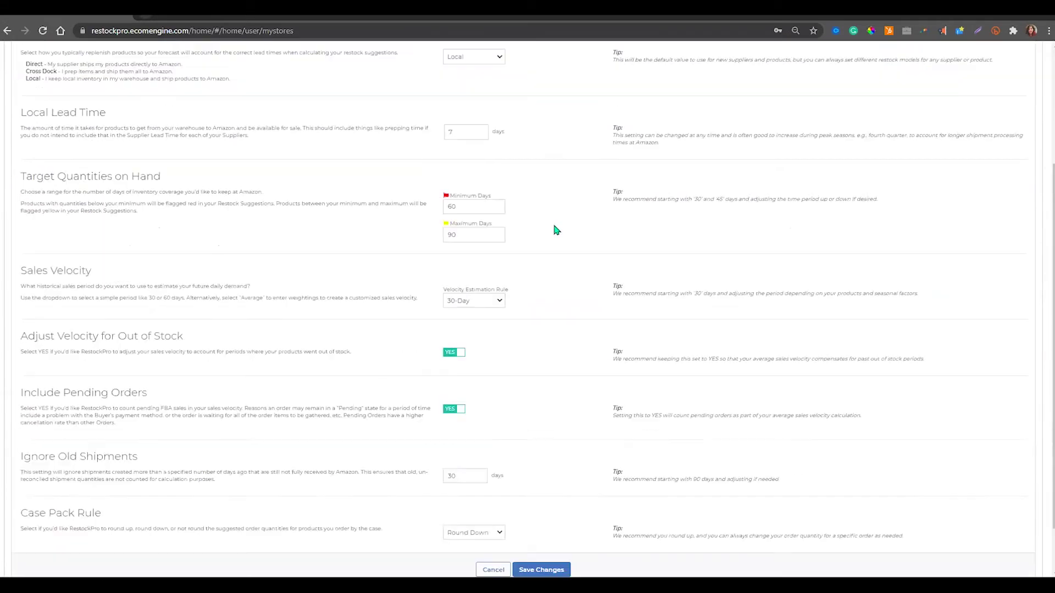
{"action": "left_click", "coordinate": [541, 570]}
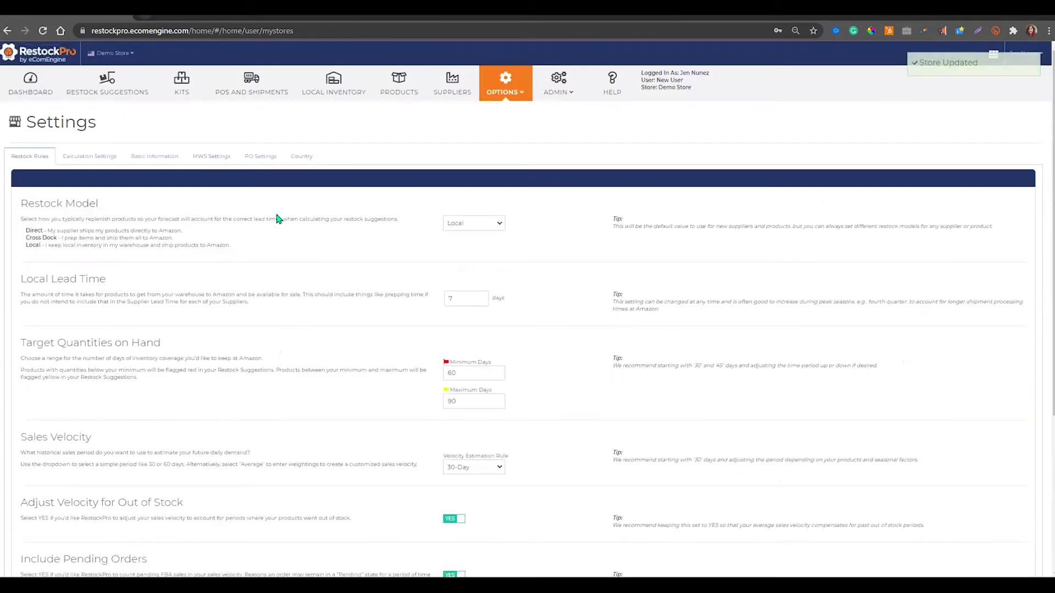
{"action": "left_click", "coordinate": [113, 156]}
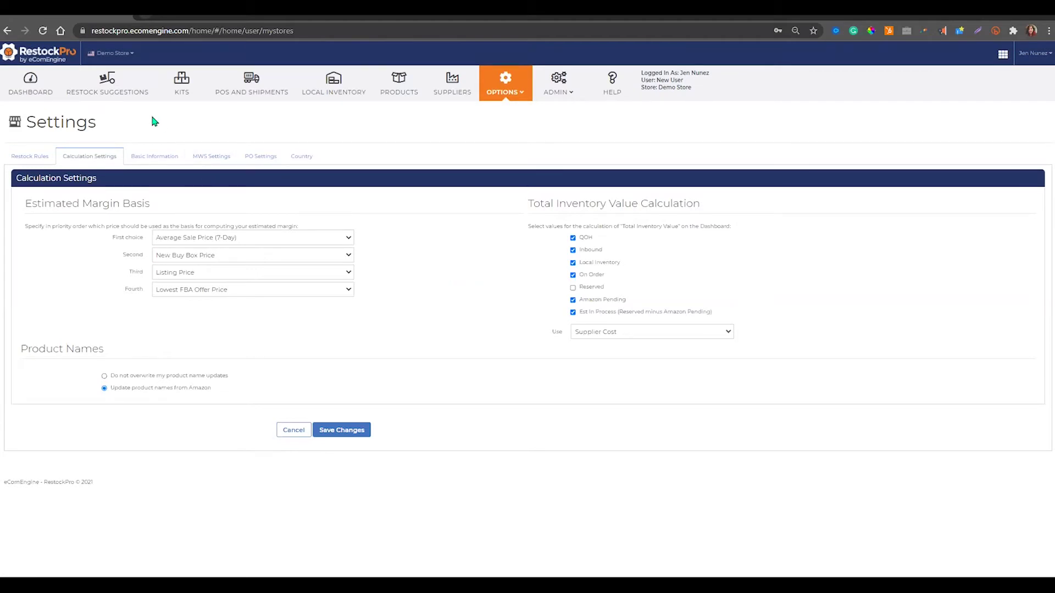
Open the restock suggestions' product list for the supplier Kool Kids and look across all its columns.
{"action": "left_click", "coordinate": [127, 98]}
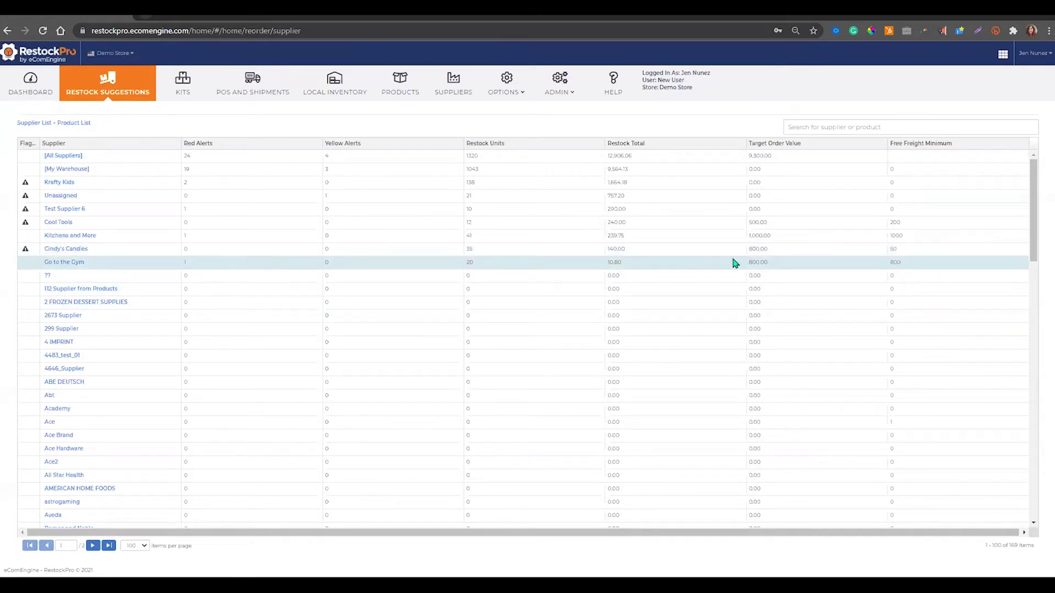
{"action": "left_click", "coordinate": [82, 124]}
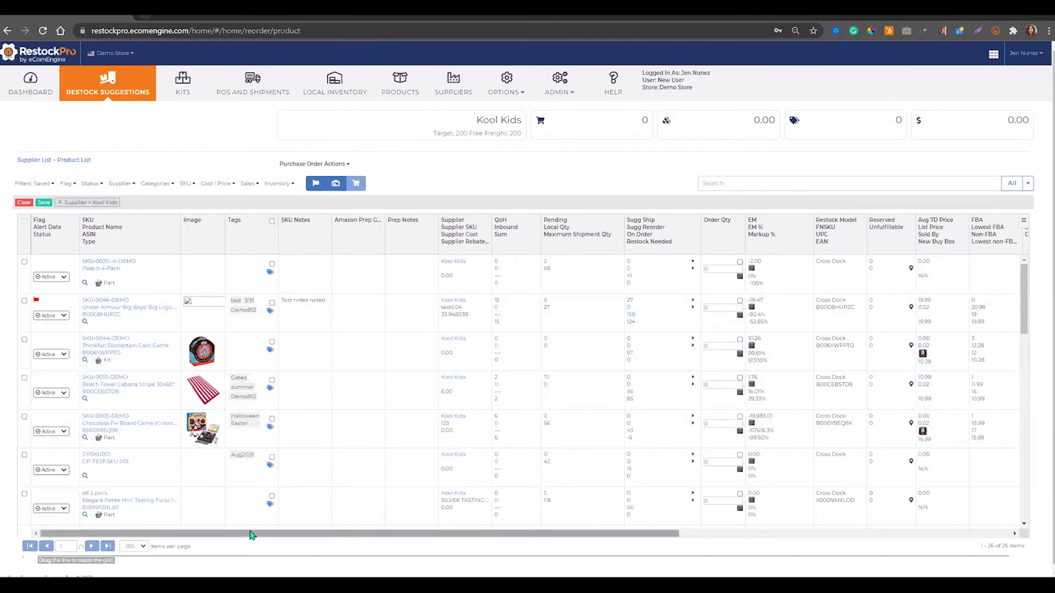
{"action": "left_click_drag", "start_coordinate": [252, 534], "coordinate": [611, 548]}
{"action": "left_click_drag", "start_coordinate": [543, 546], "coordinate": [186, 537]}
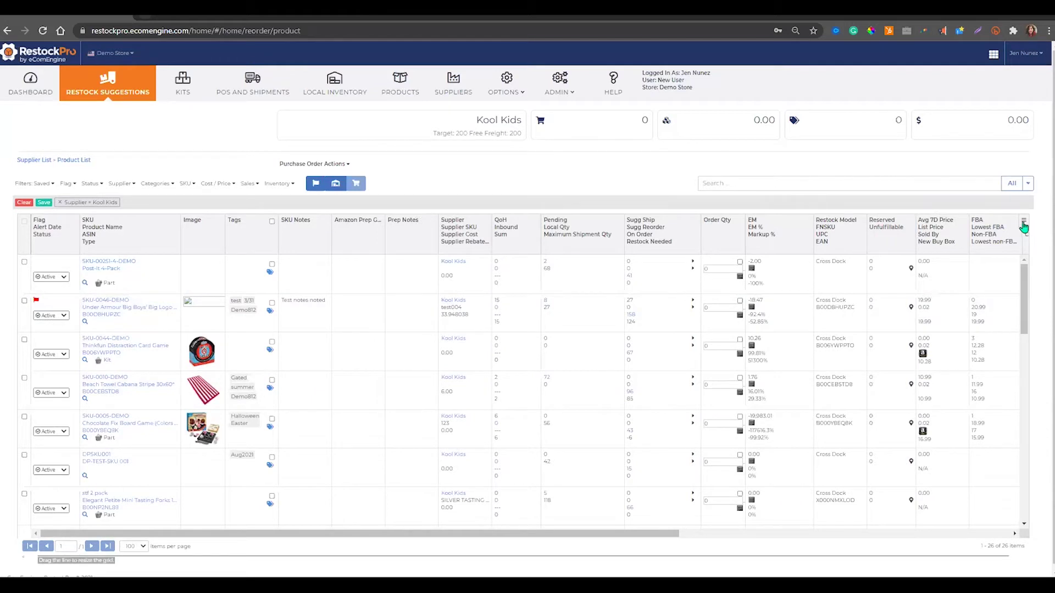
Look through the list of columns that can be shown or hidden in the product grid and close it.
{"action": "left_click", "coordinate": [1023, 224]}
{"action": "scroll", "coordinate": [1011, 286], "scroll_direction": "down", "scroll_amount": 5}
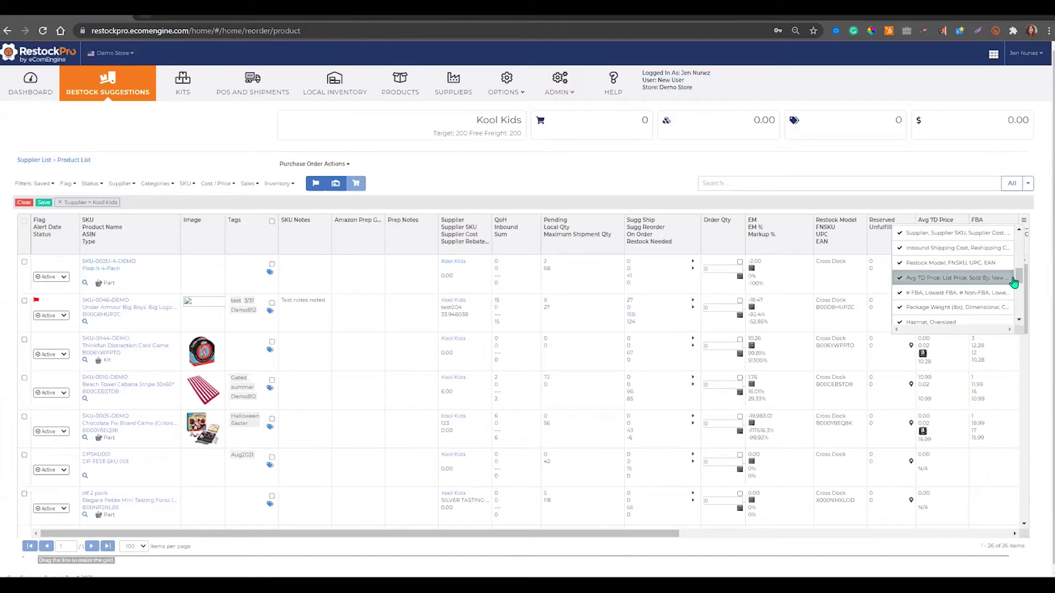
{"action": "left_click", "coordinate": [564, 224]}
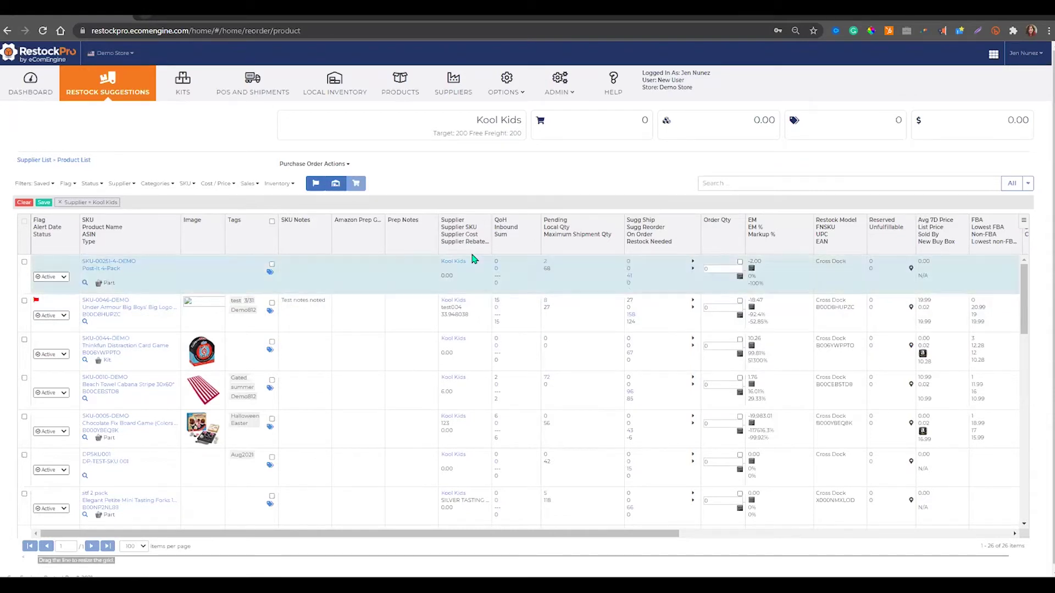
Read the header descriptions of the QoH, Pending, Maximum Shipment Qty and Sugg Ship columns.
{"action": "mouse_move", "coordinate": [501, 225]}
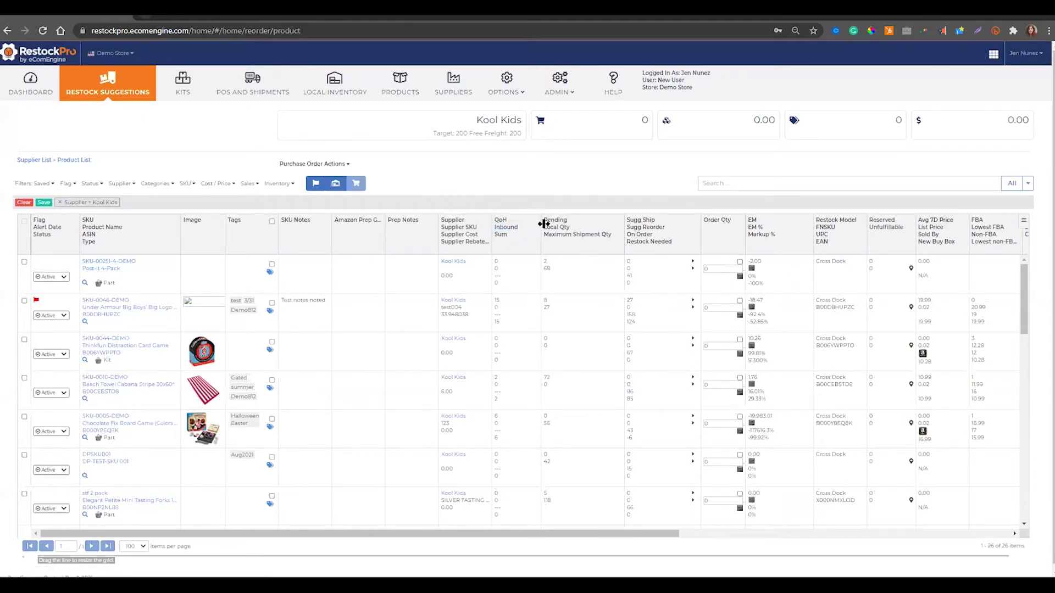
{"action": "mouse_move", "coordinate": [550, 225]}
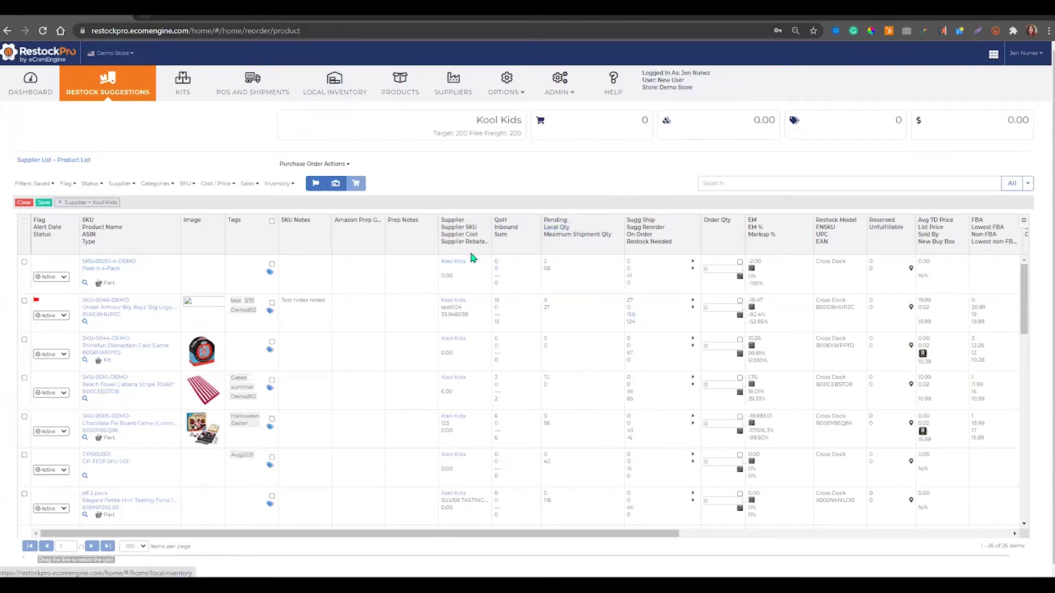
{"action": "mouse_move", "coordinate": [563, 244]}
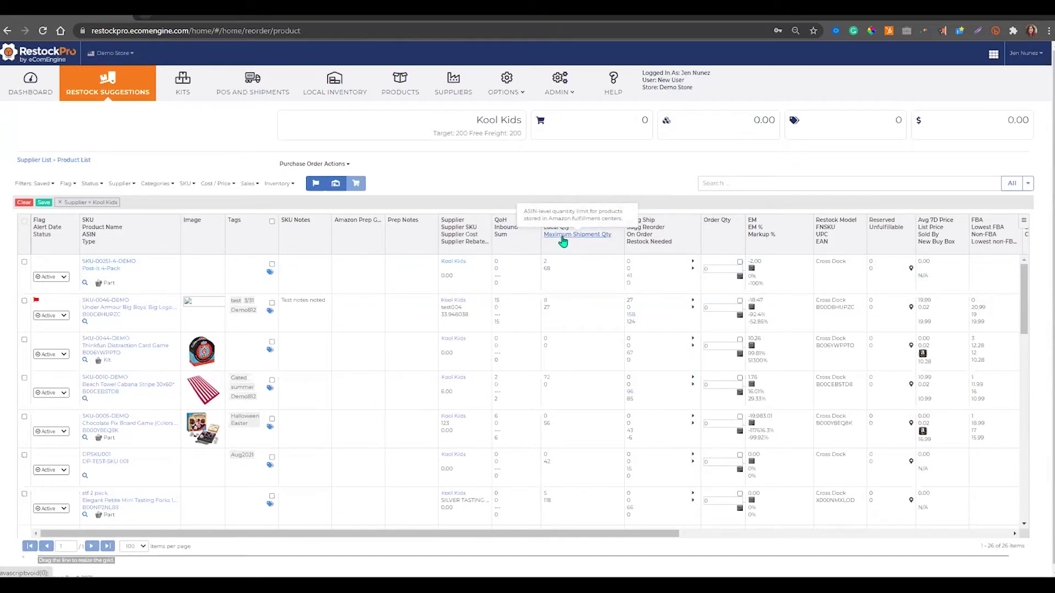
{"action": "mouse_move", "coordinate": [649, 226]}
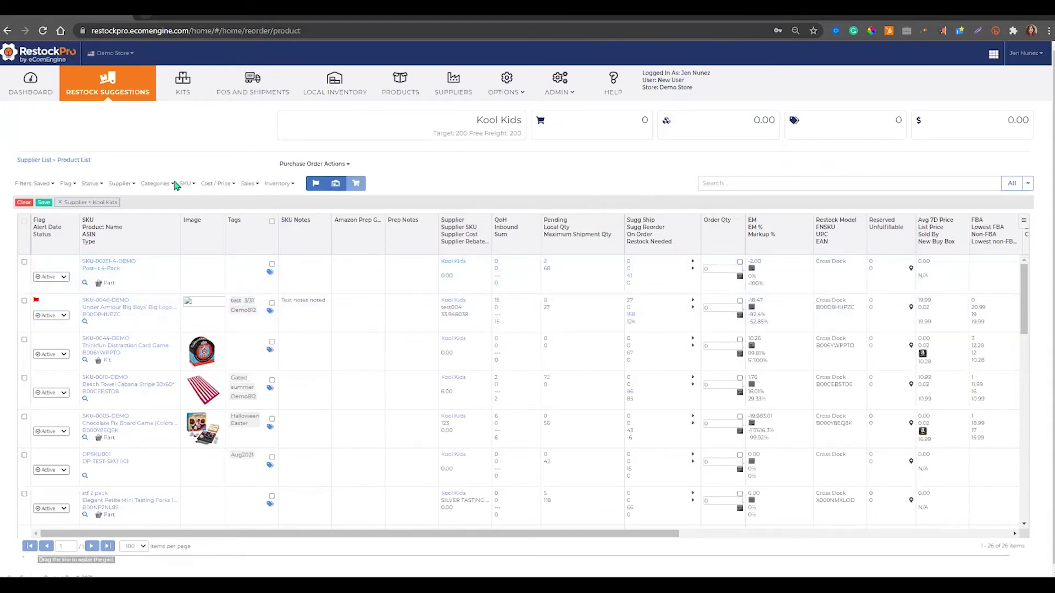
View the flag filter options and the saved filters for the product list without applying any.
{"action": "left_click", "coordinate": [74, 187]}
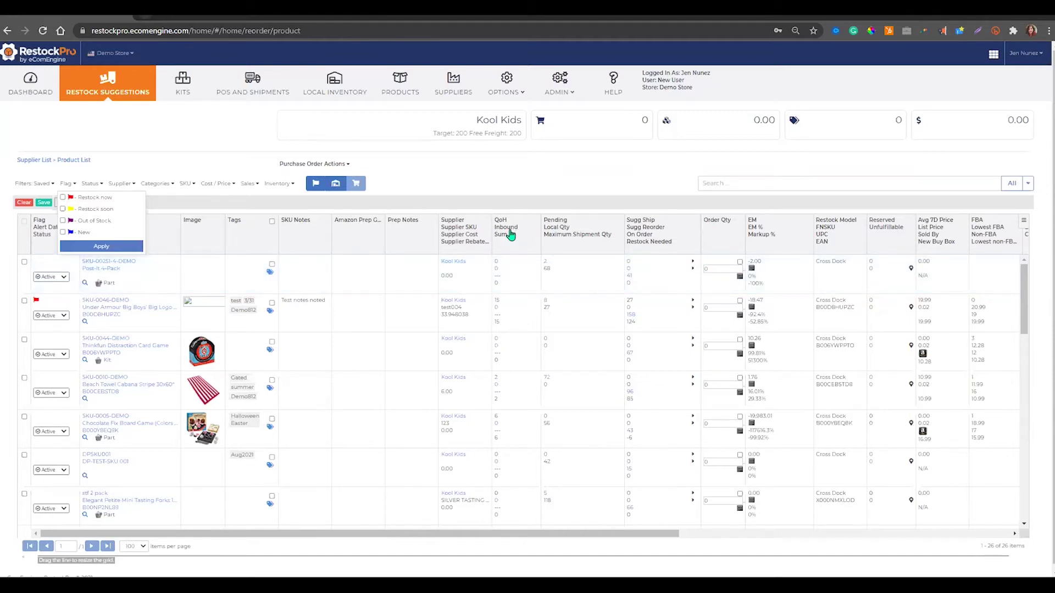
{"action": "left_click", "coordinate": [46, 184]}
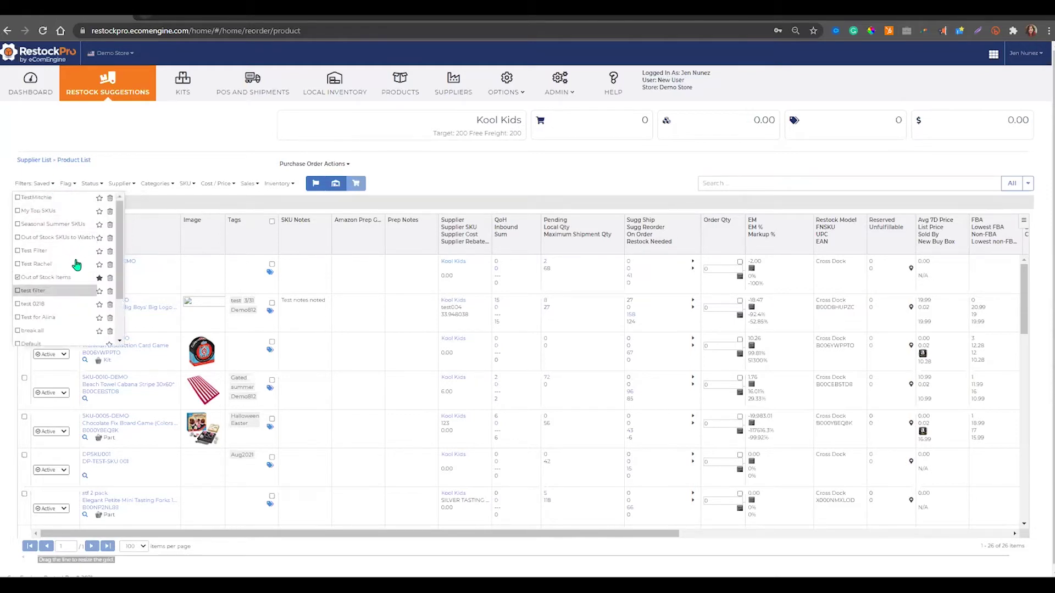
{"action": "left_click", "coordinate": [160, 162]}
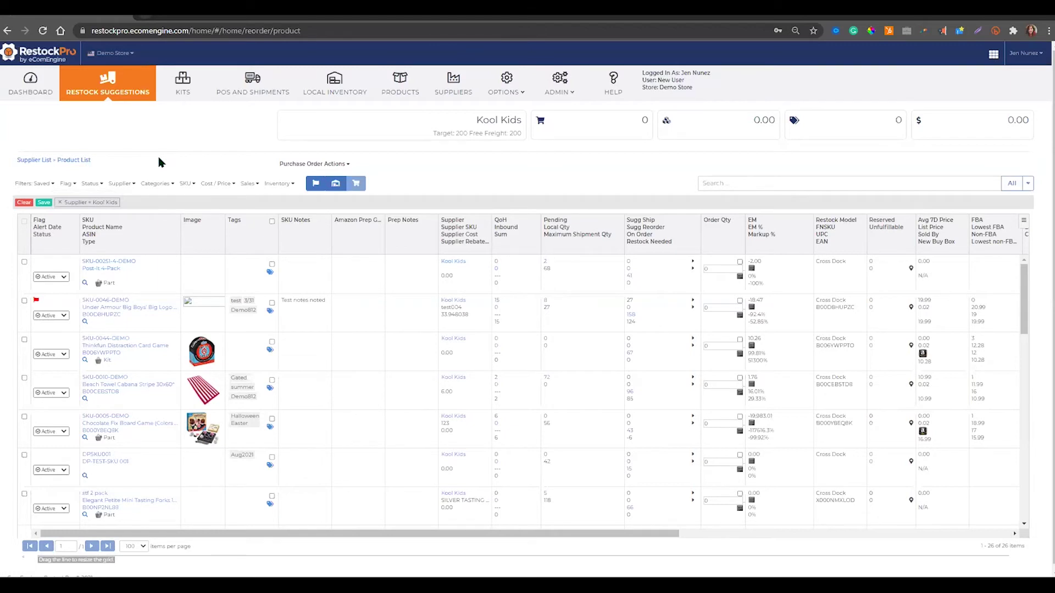
Look through the sales and cost/price filters, and filter the product list by the Restock now, Restock soon and Out of Stock flags.
{"action": "left_click", "coordinate": [257, 186]}
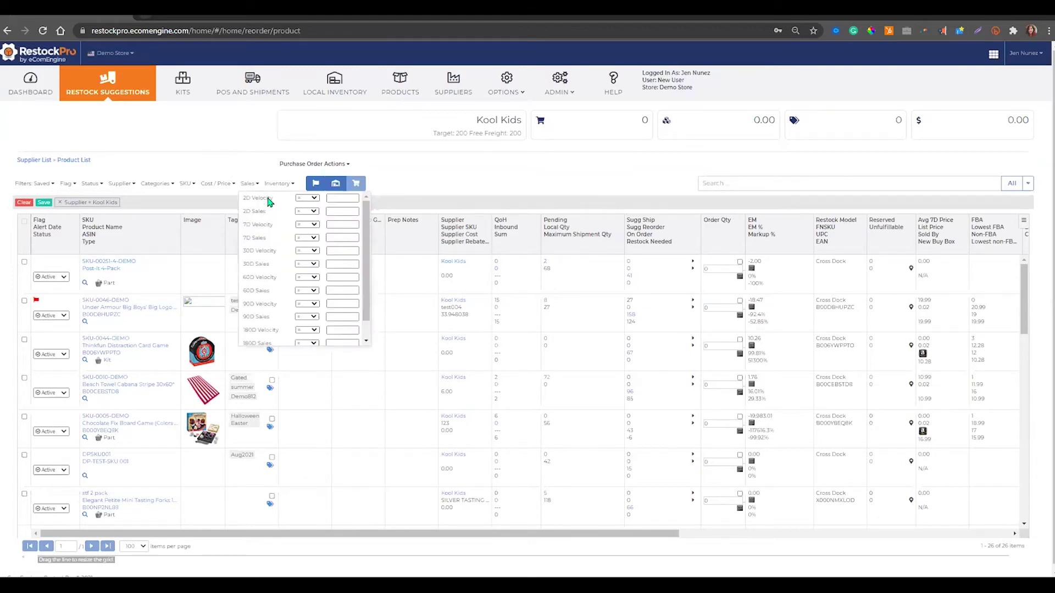
{"action": "left_click", "coordinate": [231, 187]}
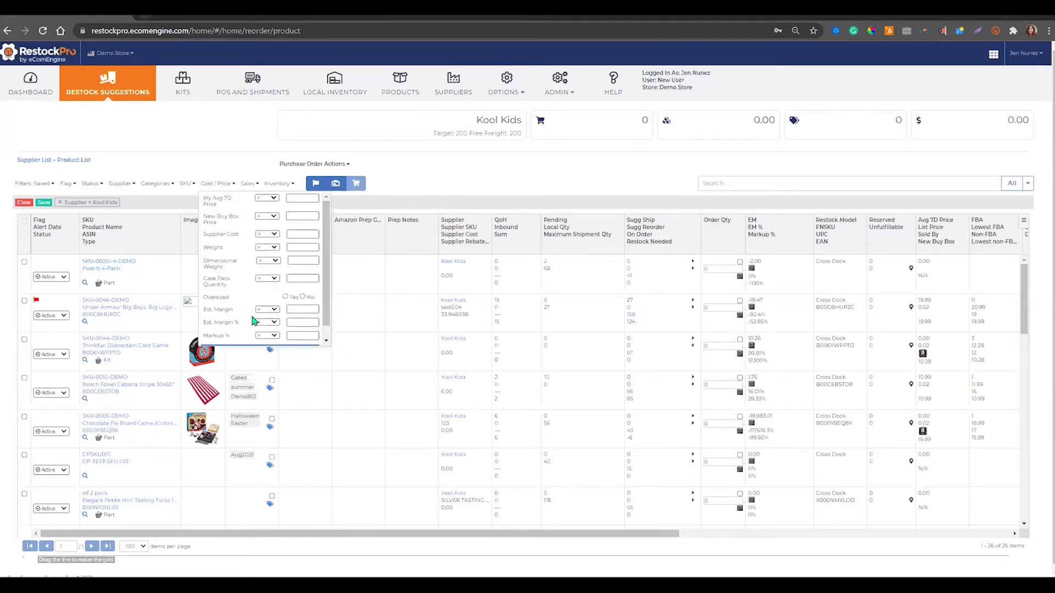
{"action": "left_click", "coordinate": [74, 185]}
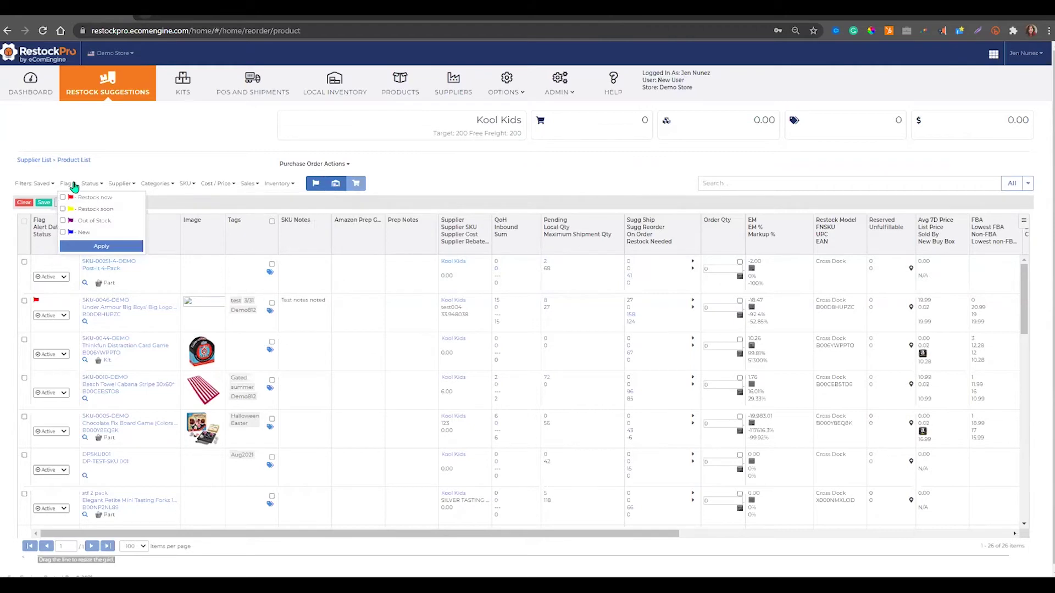
{"action": "left_click", "coordinate": [86, 198]}
{"action": "left_click", "coordinate": [87, 209]}
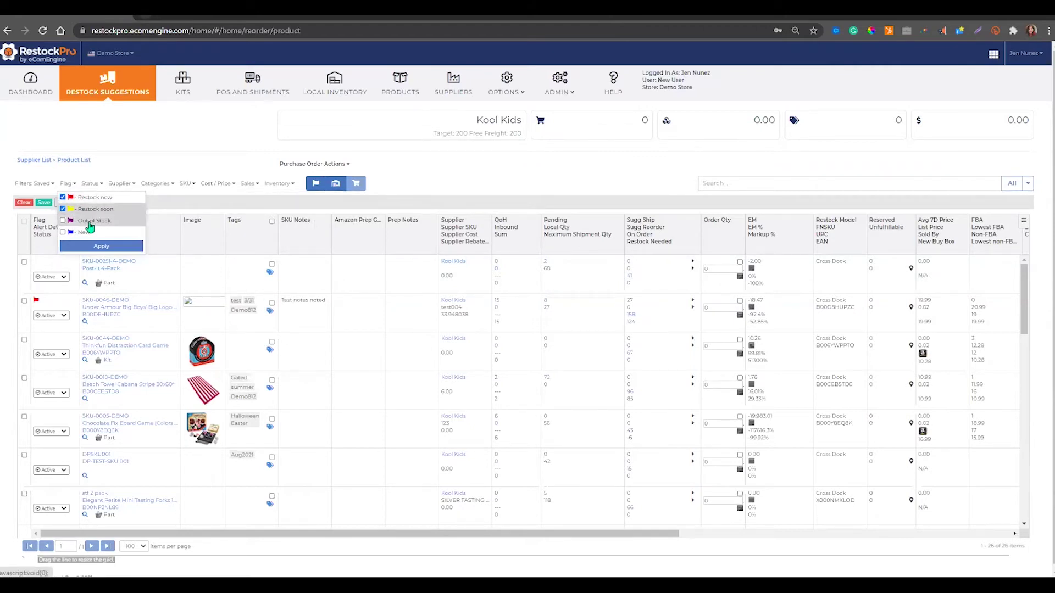
{"action": "left_click", "coordinate": [90, 222]}
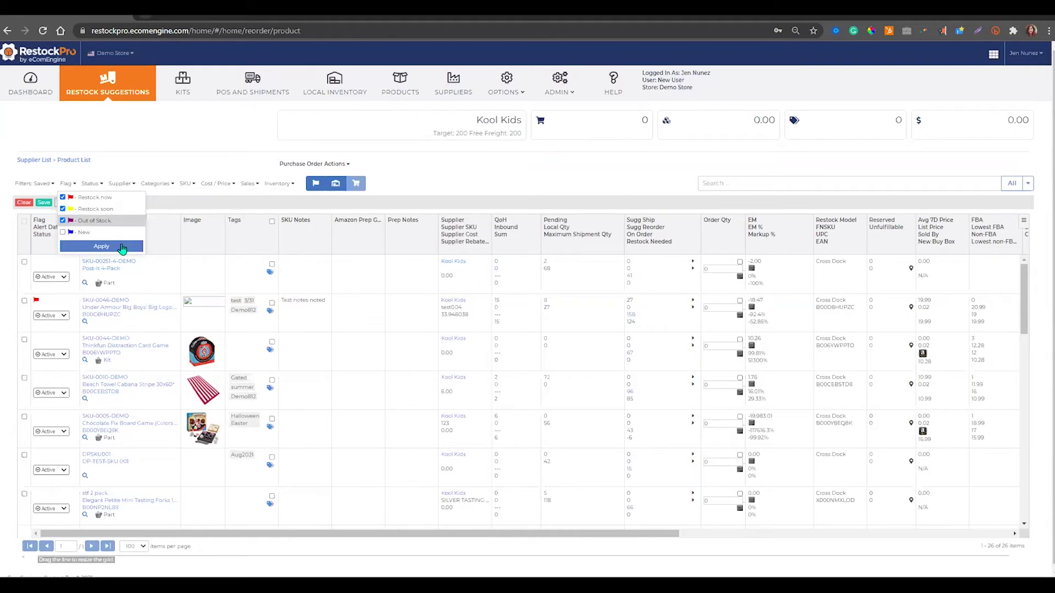
{"action": "left_click", "coordinate": [121, 248]}
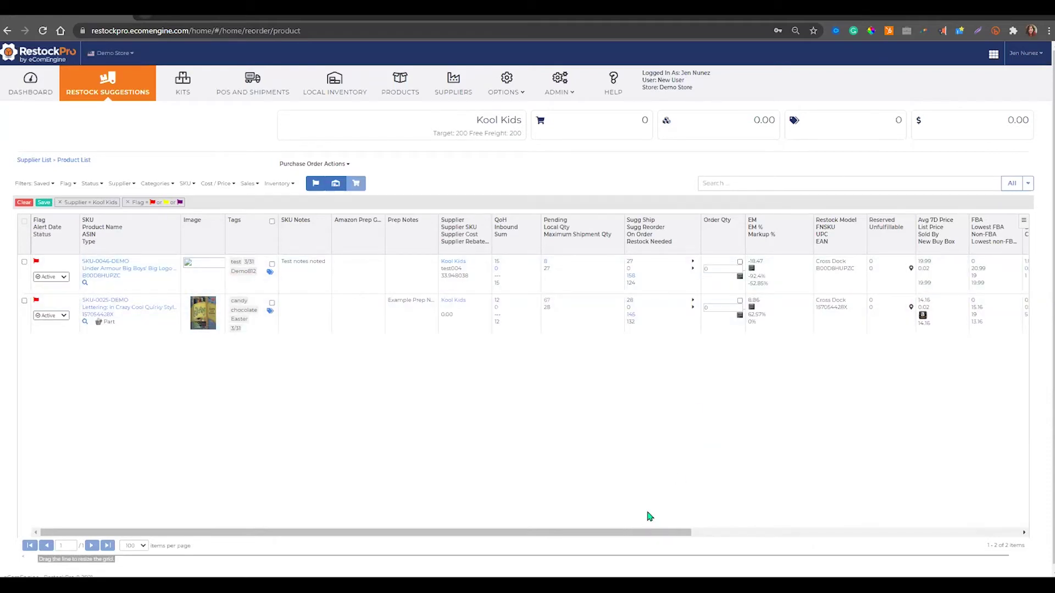
View the supply chain snapshot of SKU-0046-DEMO and close it.
{"action": "left_click_drag", "start_coordinate": [657, 536], "coordinate": [698, 538]}
{"action": "left_click", "coordinate": [648, 269]}
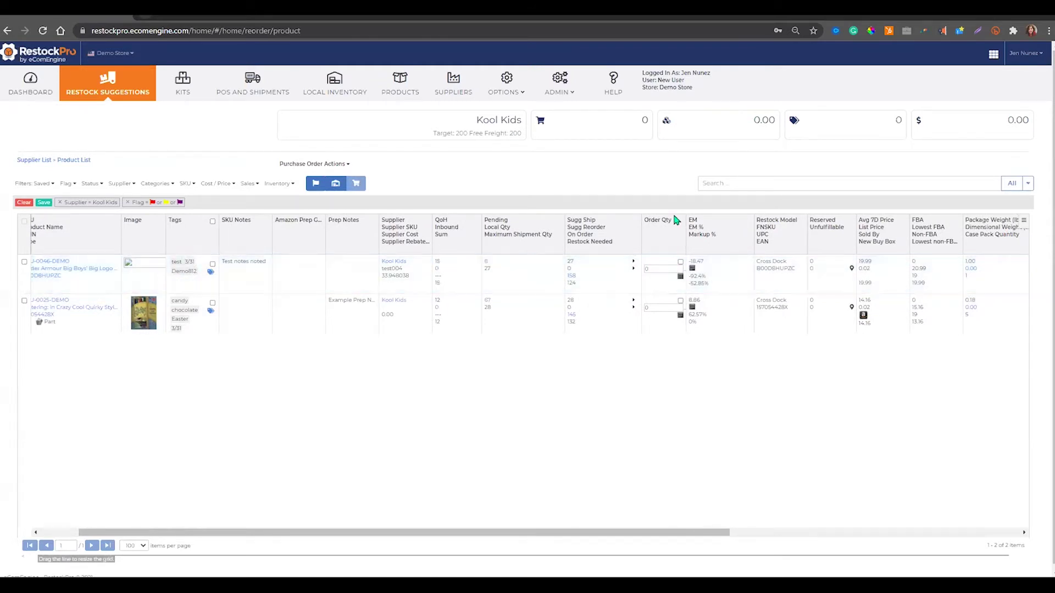
{"action": "left_click", "coordinate": [851, 269]}
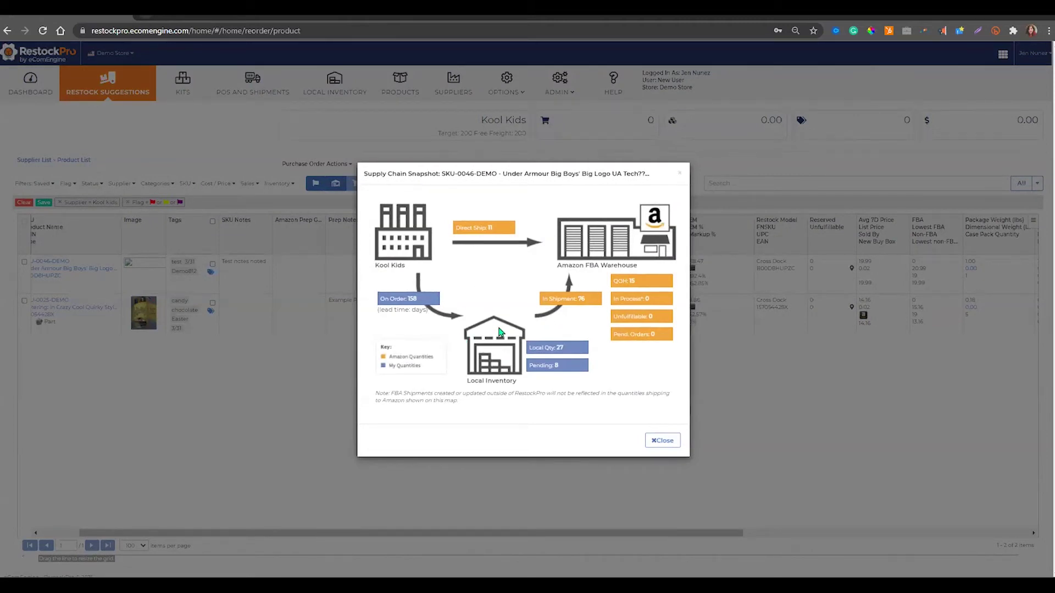
{"action": "left_click", "coordinate": [680, 177]}
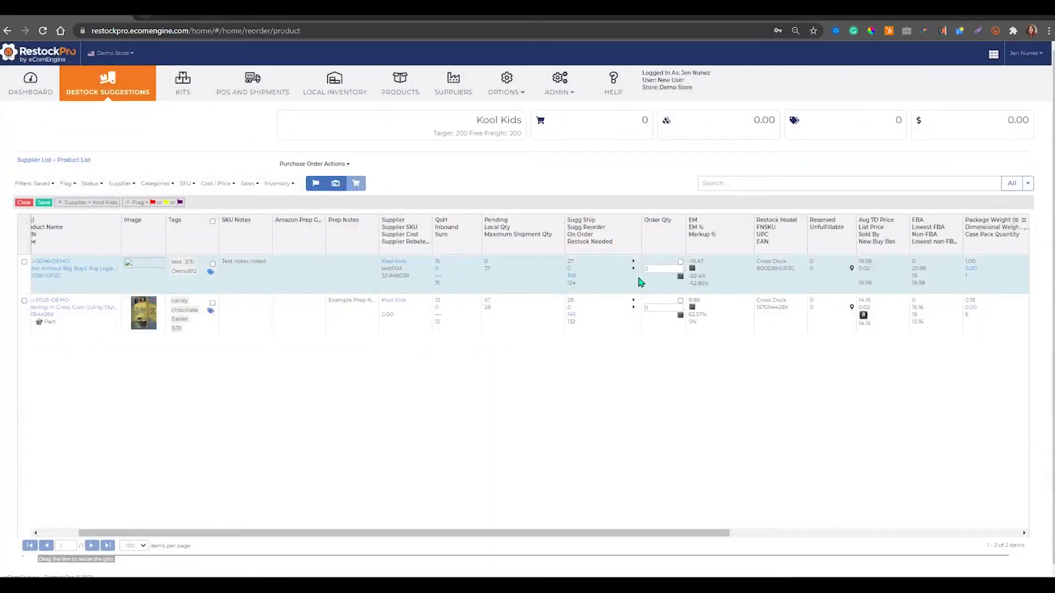
Review SKU-0046-DEMO's restock calculations with the sales velocity, coverage required and coverage available breakdowns, and its estimated margin.
{"action": "left_click", "coordinate": [680, 278]}
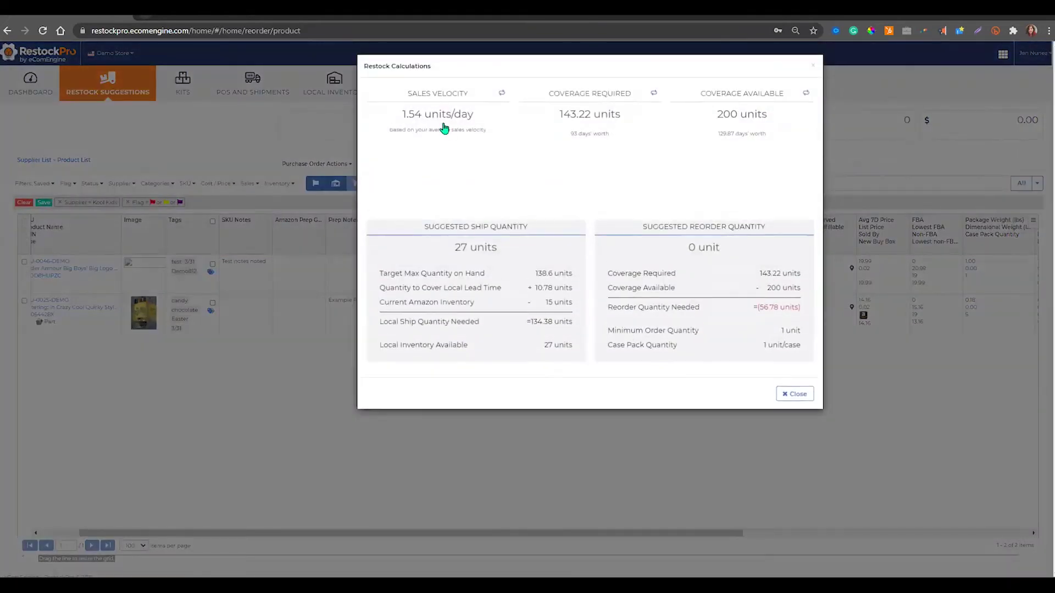
{"action": "left_click", "coordinate": [502, 93]}
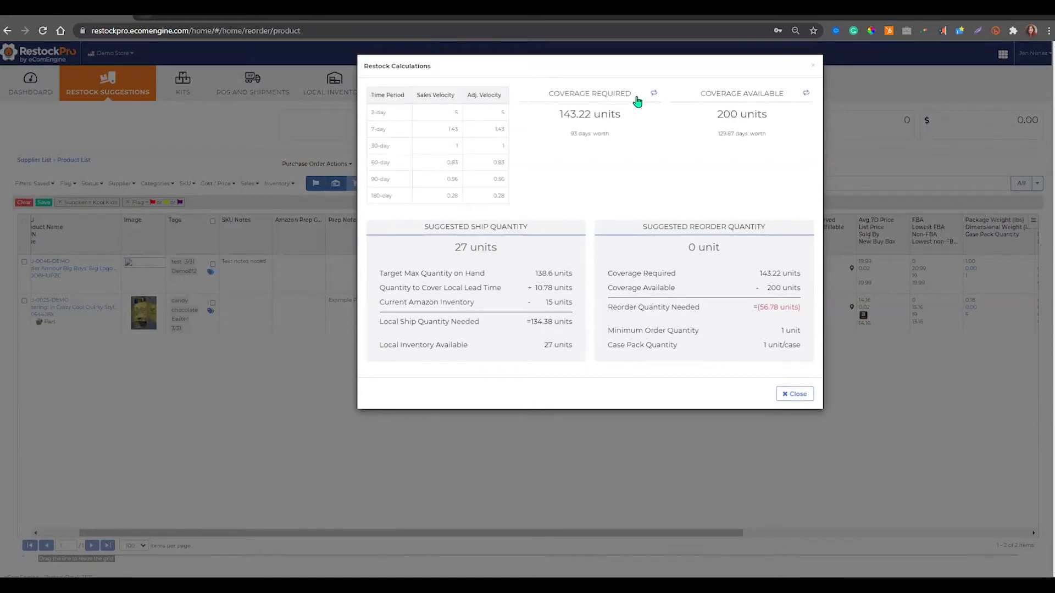
{"action": "left_click", "coordinate": [653, 94]}
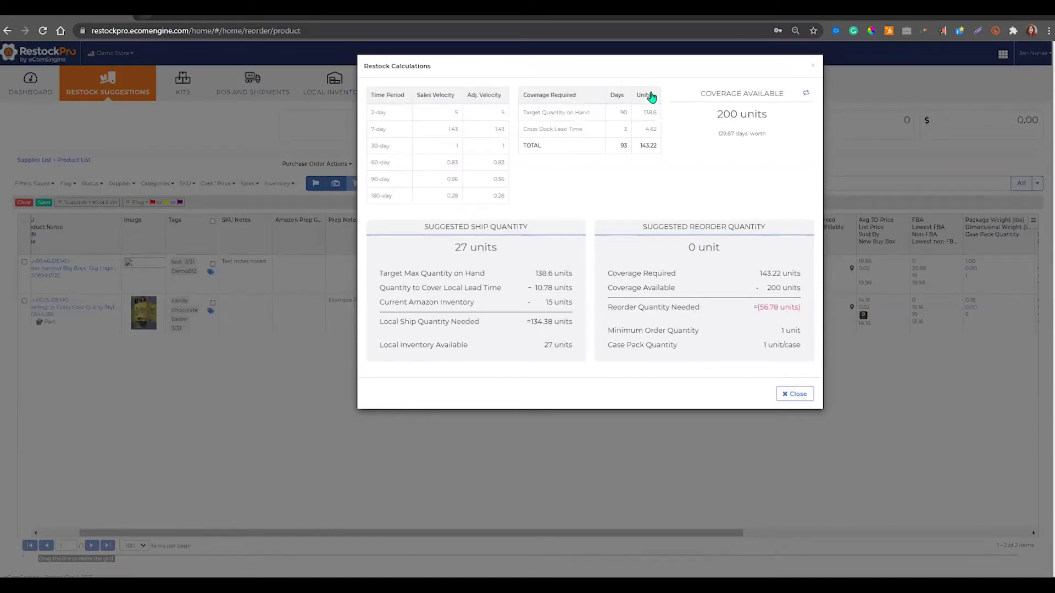
{"action": "left_click", "coordinate": [804, 95]}
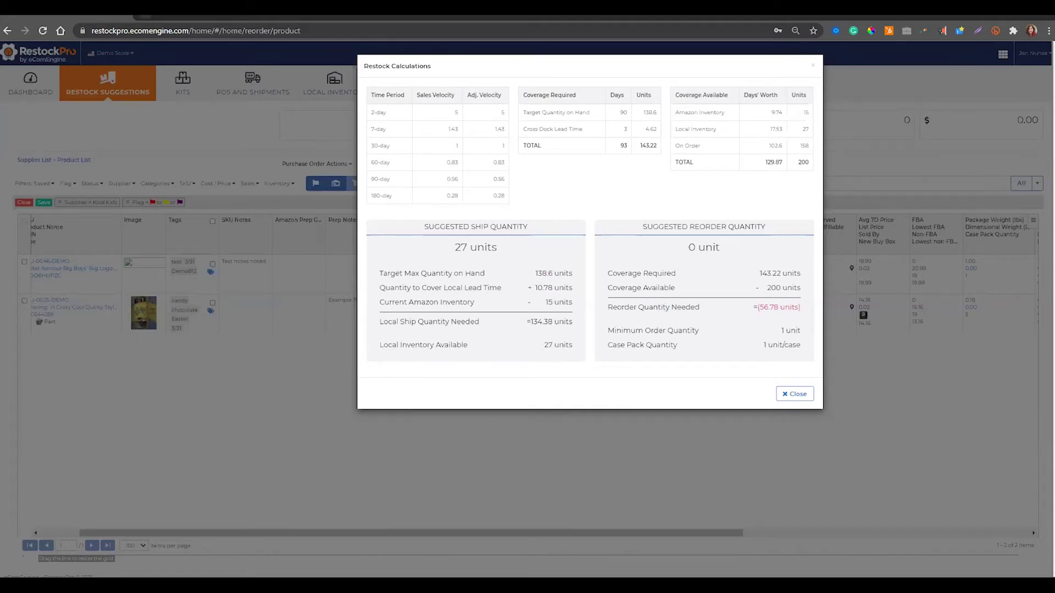
{"action": "left_click", "coordinate": [788, 395]}
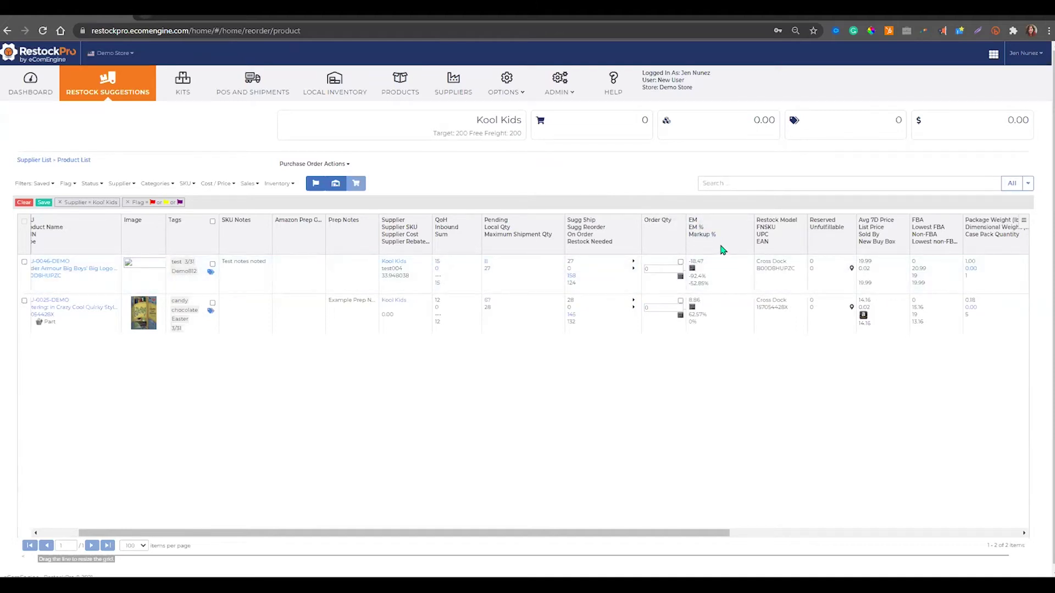
{"action": "left_click", "coordinate": [692, 269]}
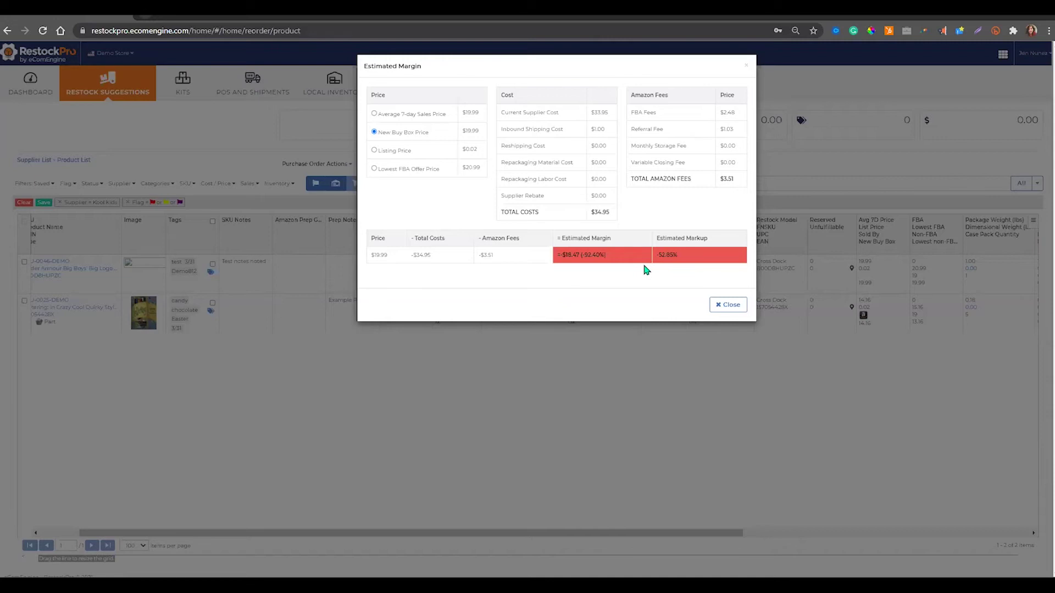
{"action": "left_click", "coordinate": [718, 309]}
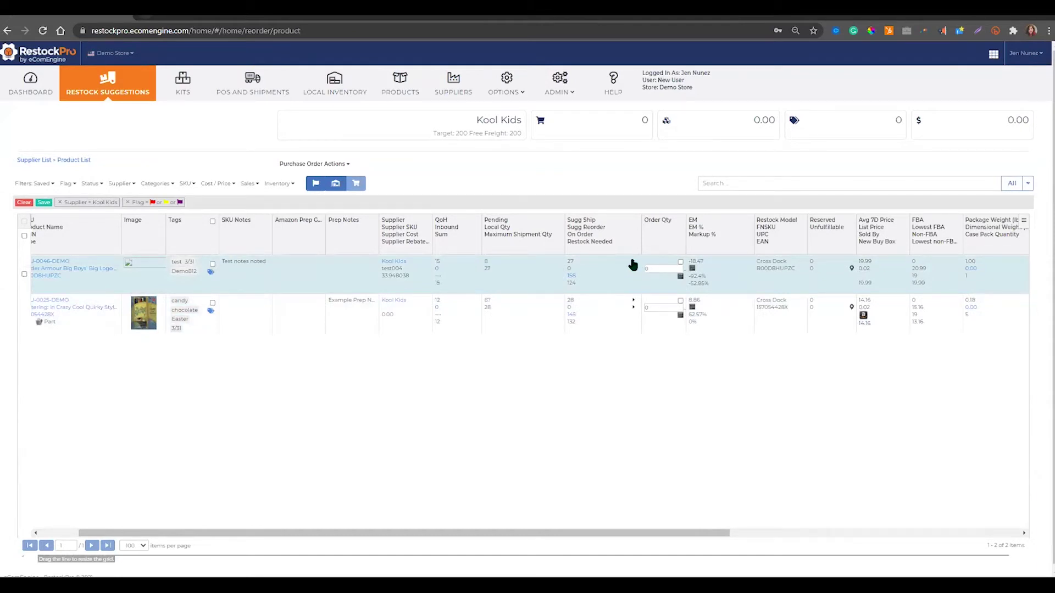
Use SKU-0046-DEMO's suggested ship quantity as its order quantity, and view the new purchase order's source options without creating the order.
{"action": "left_click", "coordinate": [633, 264]}
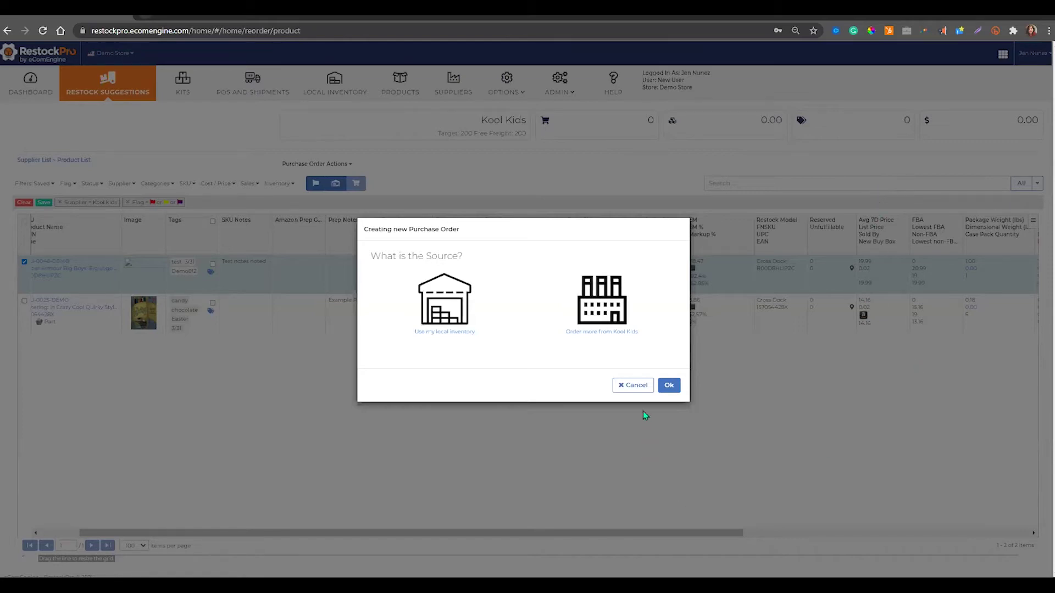
{"action": "left_click", "coordinate": [632, 386]}
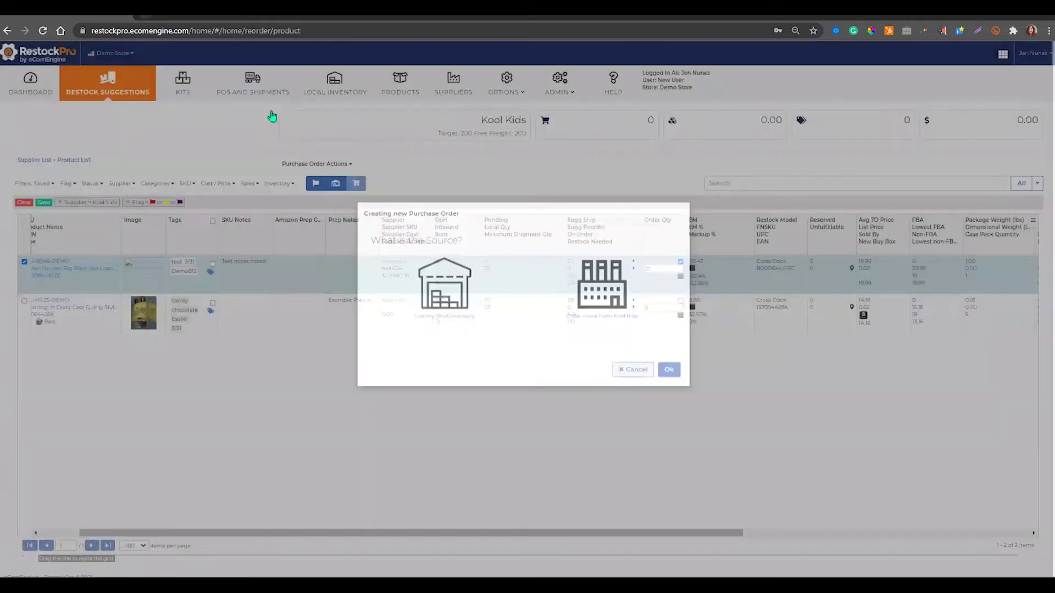
Open the first listed test shipment bound for ONT2 and view its boxing and labelling shipping options and box contents.
{"action": "left_click", "coordinate": [251, 90]}
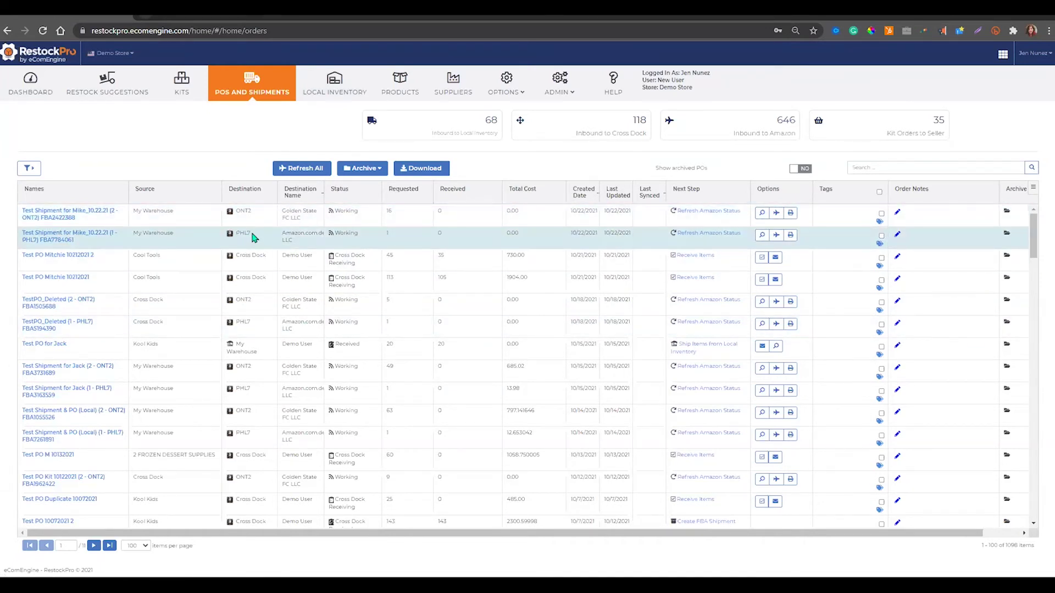
{"action": "left_click", "coordinate": [76, 214]}
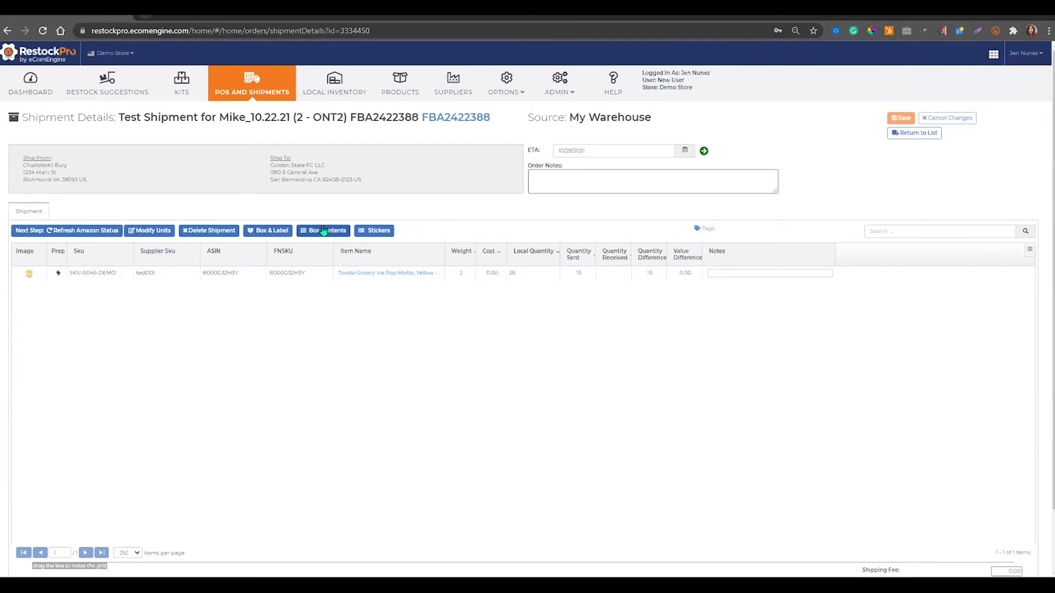
{"action": "left_click", "coordinate": [274, 232]}
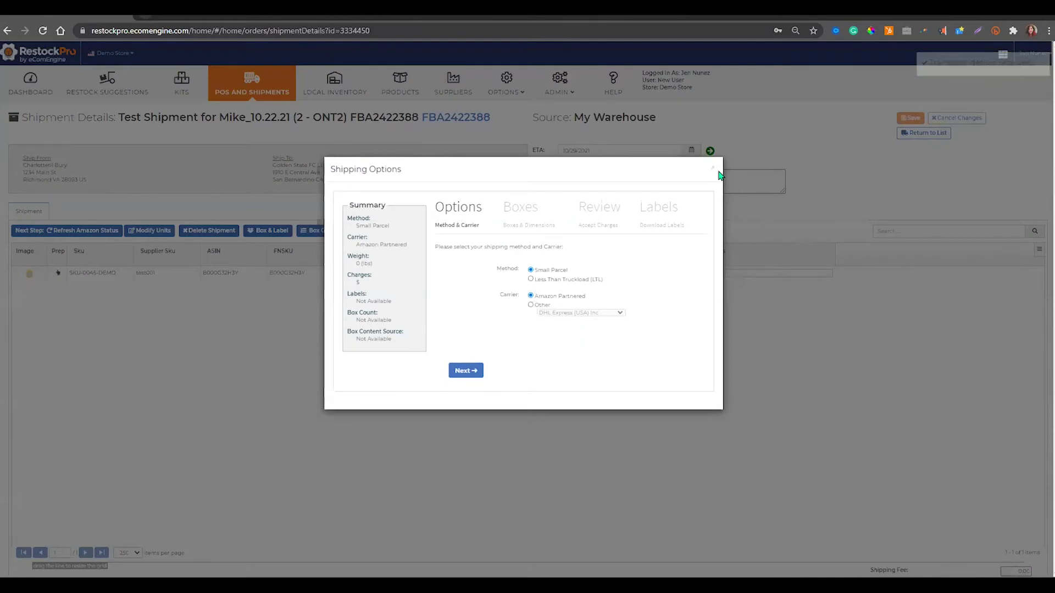
{"action": "left_click", "coordinate": [274, 233]}
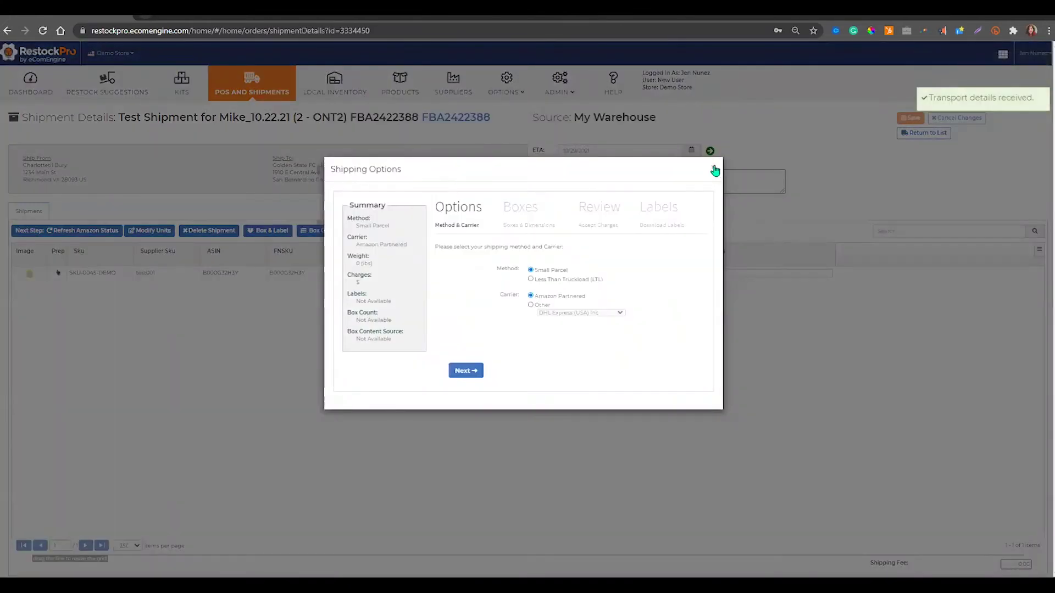
{"action": "left_click", "coordinate": [713, 166]}
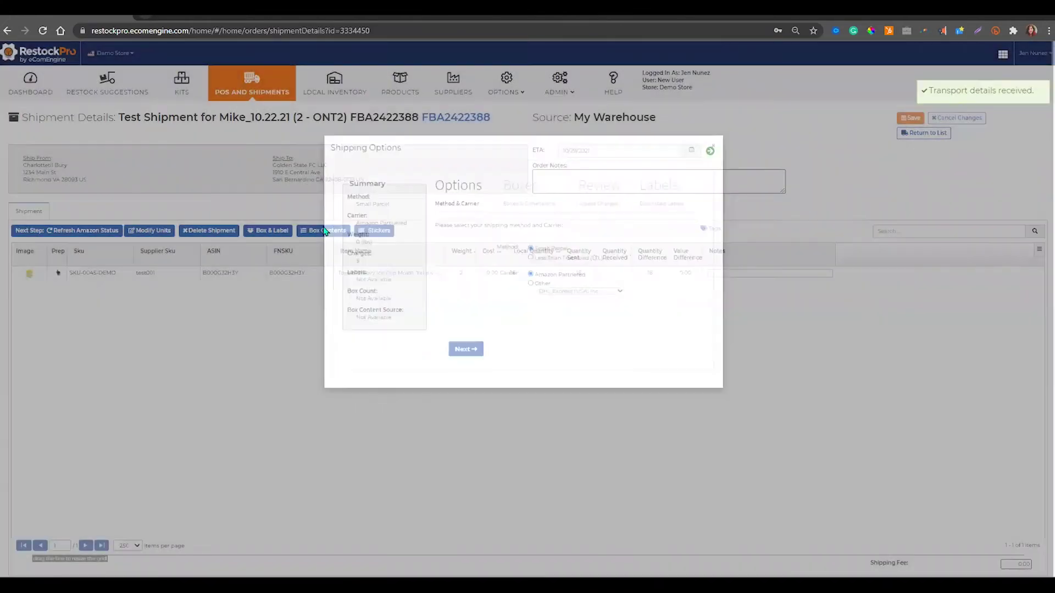
{"action": "left_click", "coordinate": [312, 231]}
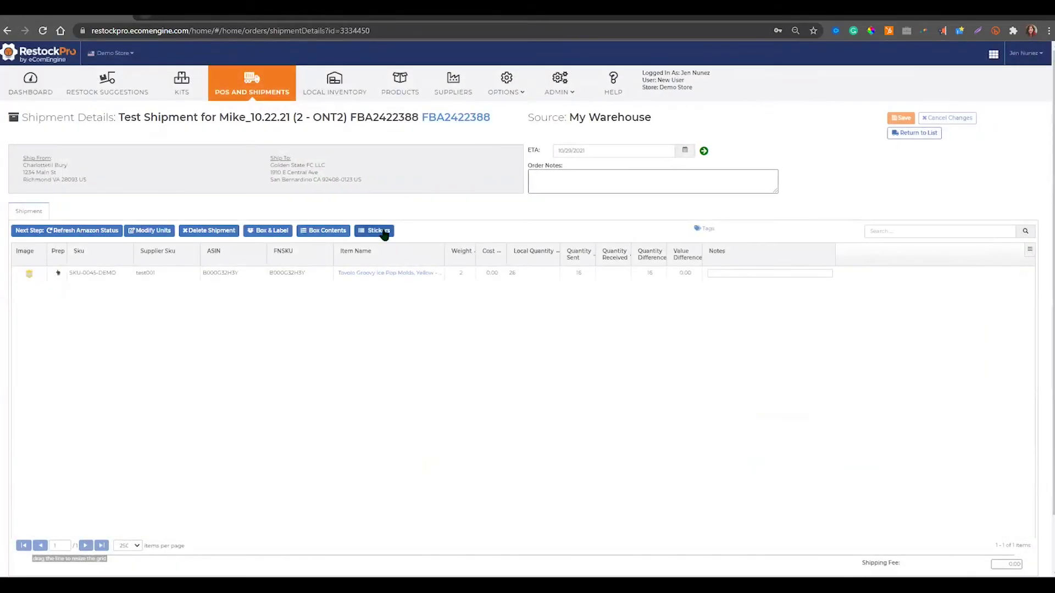
Look through the shipment's item sticker settings, including the choices for the additional label lines, and close them unchanged.
{"action": "left_click", "coordinate": [384, 231]}
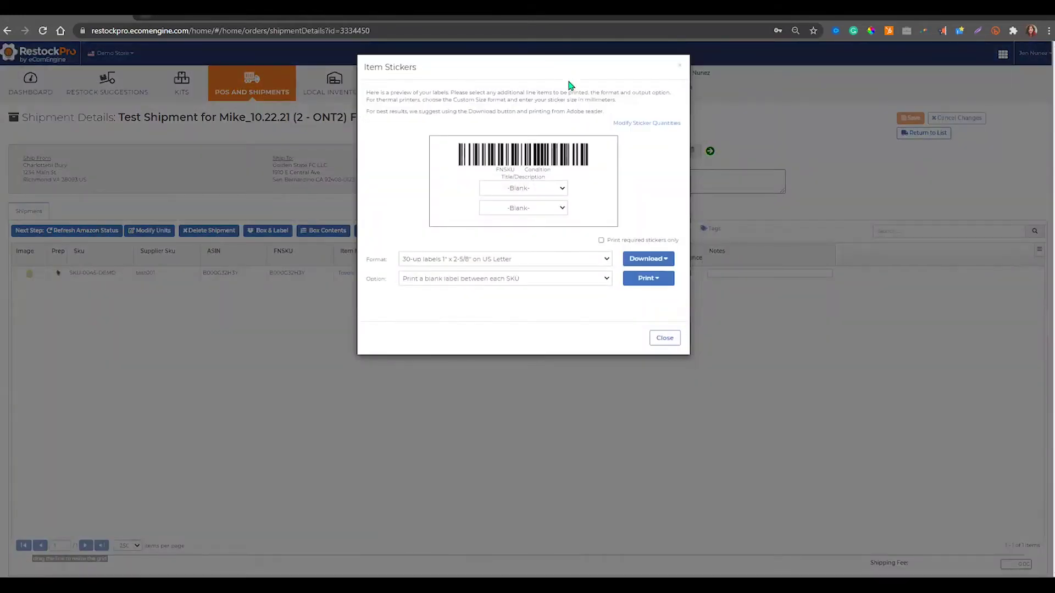
{"action": "left_click_drag", "start_coordinate": [561, 63], "coordinate": [617, 138]}
{"action": "left_click", "coordinate": [669, 161]}
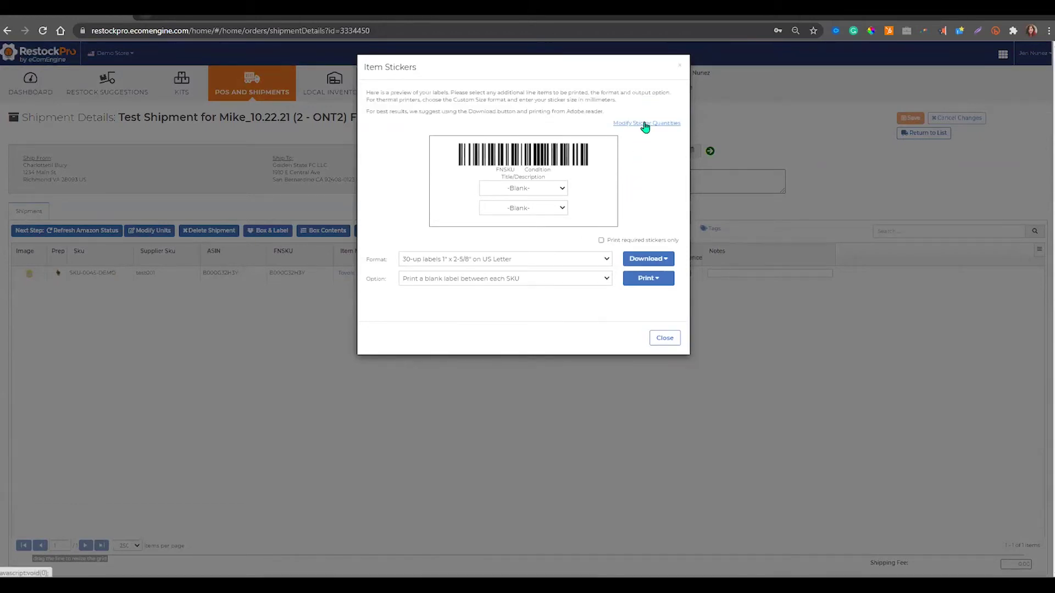
{"action": "left_click", "coordinate": [560, 189]}
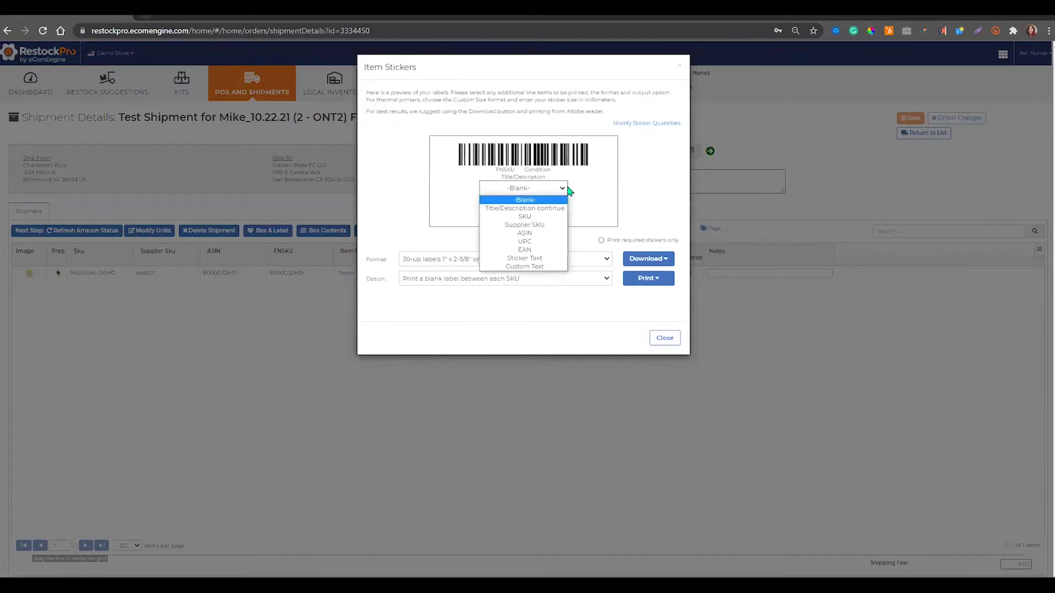
{"action": "left_click", "coordinate": [674, 183]}
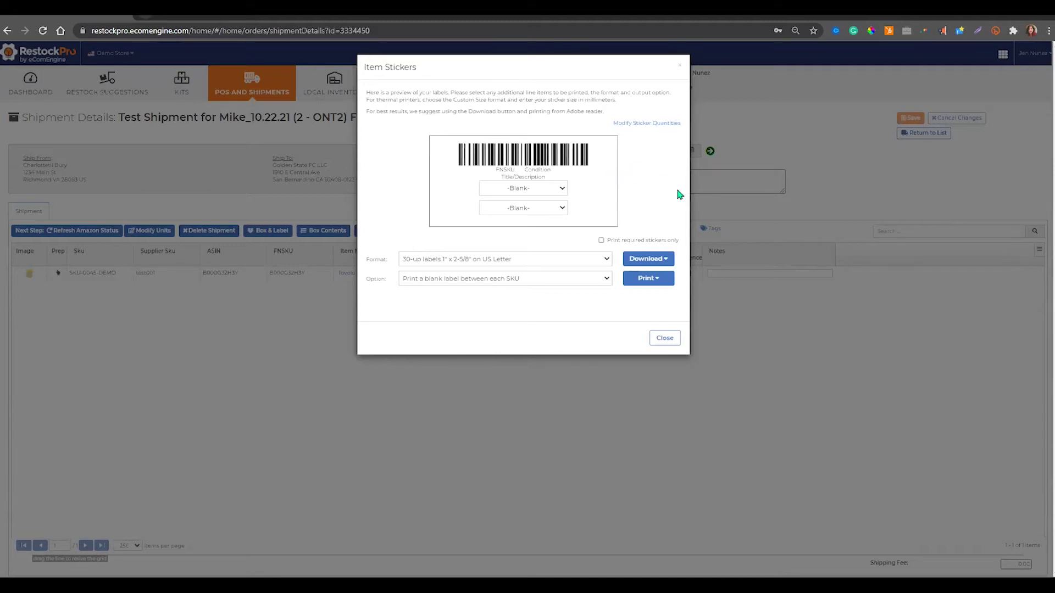
{"action": "left_click", "coordinate": [664, 341]}
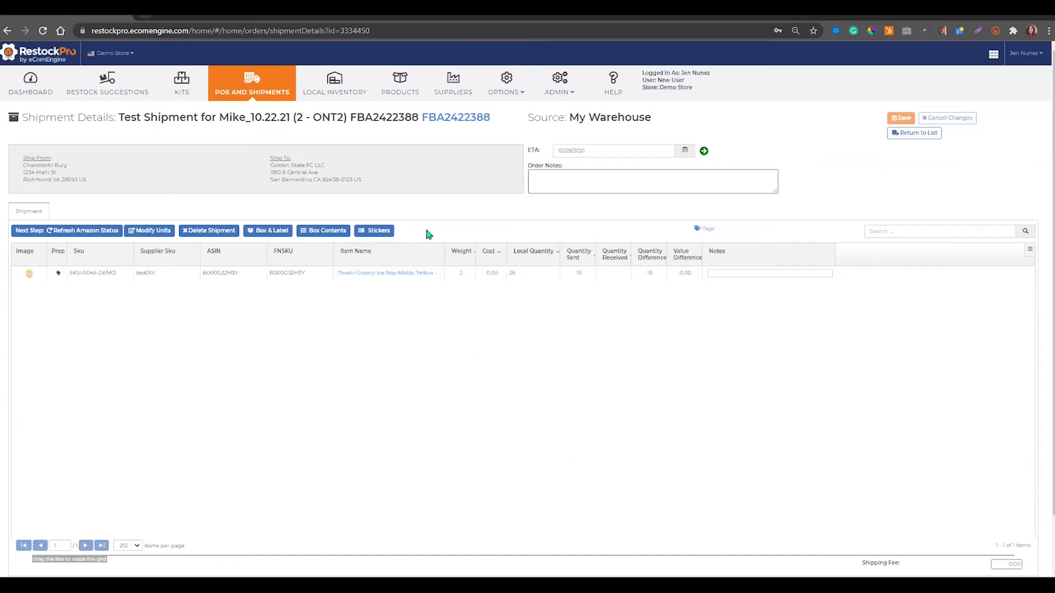
Open the kits list and review the Run Optimizer settings and the measures it can optimize by, without running it.
{"action": "left_click", "coordinate": [184, 92]}
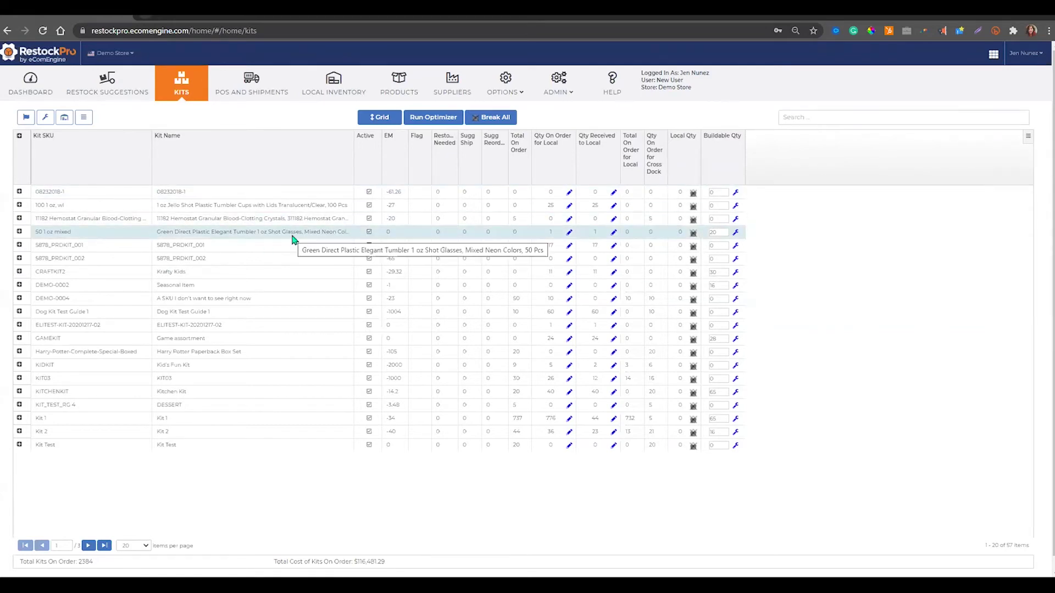
{"action": "left_click", "coordinate": [426, 121]}
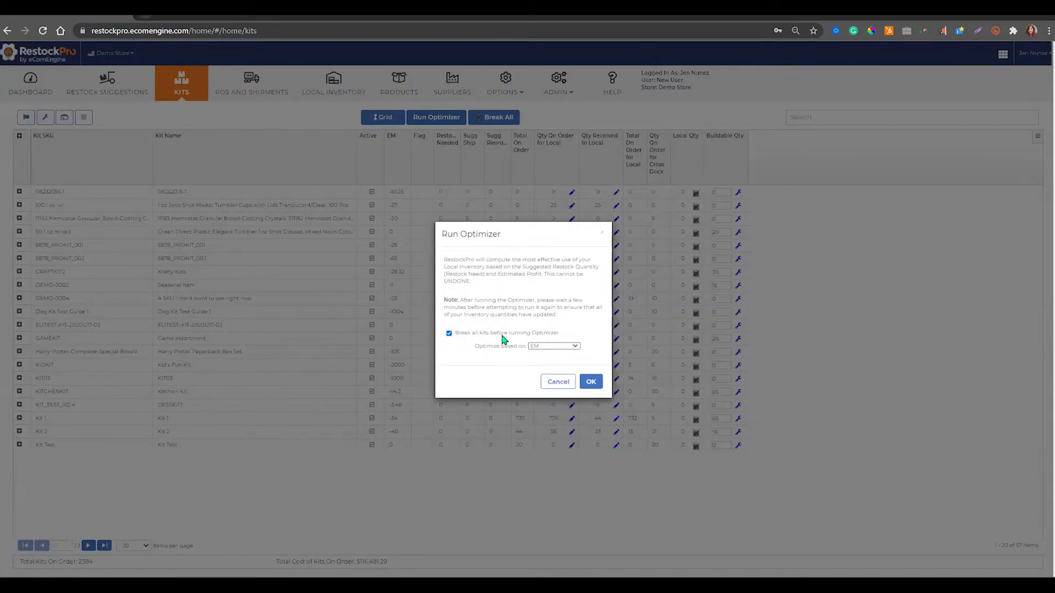
{"action": "left_click", "coordinate": [575, 348]}
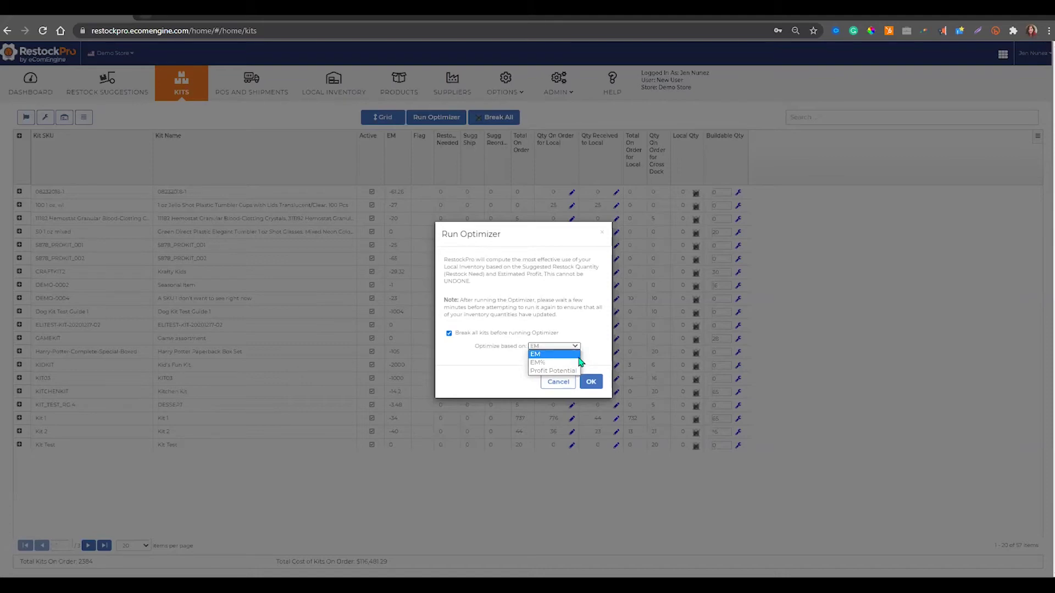
{"action": "left_click", "coordinate": [601, 233]}
{"action": "left_click", "coordinate": [602, 235]}
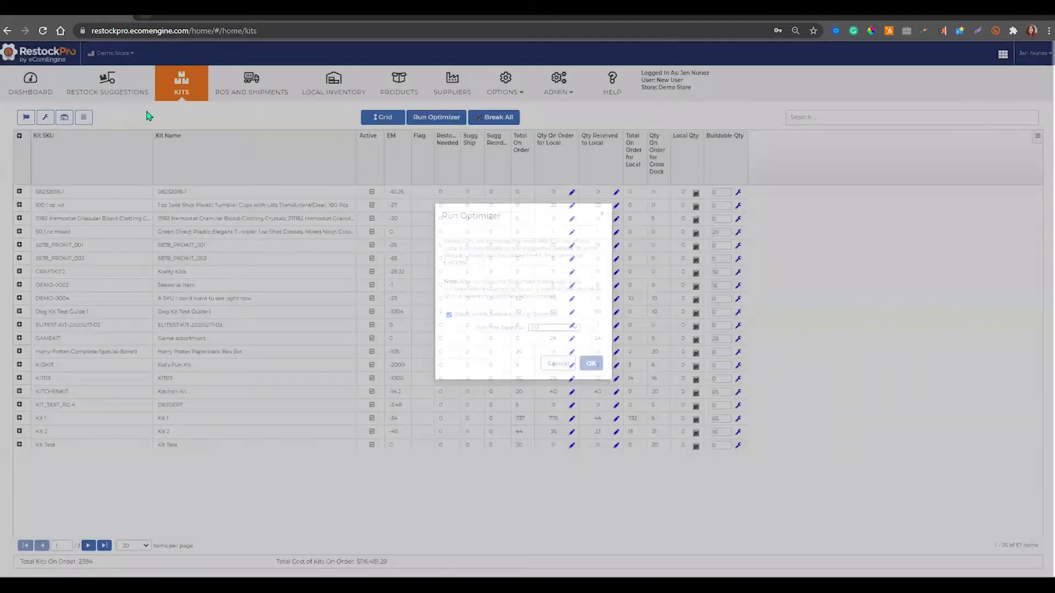
Return to the dashboard and switch to the RestockPro slide presentation.
{"action": "left_click", "coordinate": [42, 88]}
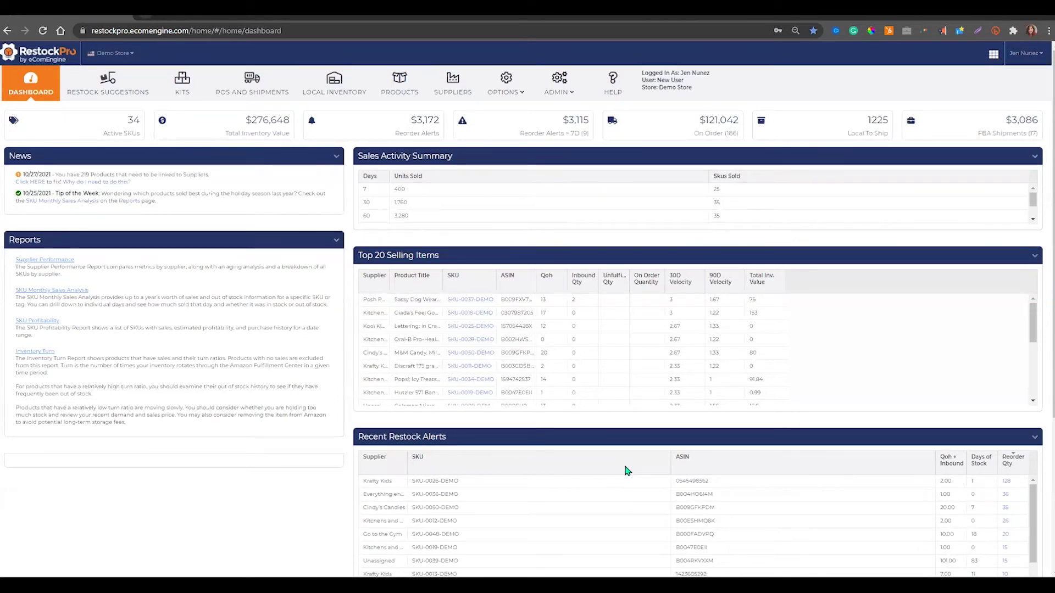
{"action": "key", "text": "alt+Tab"}
{"action": "key", "text": "alt+Tab"}
{"action": "key", "text": "alt+Tab"}
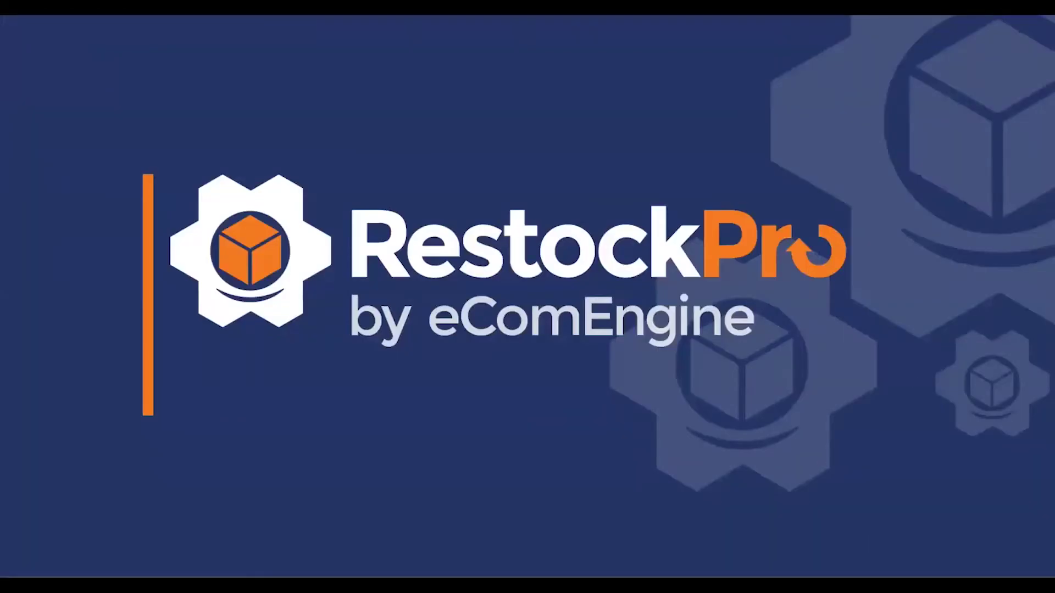
{"action": "key", "text": "Right"}
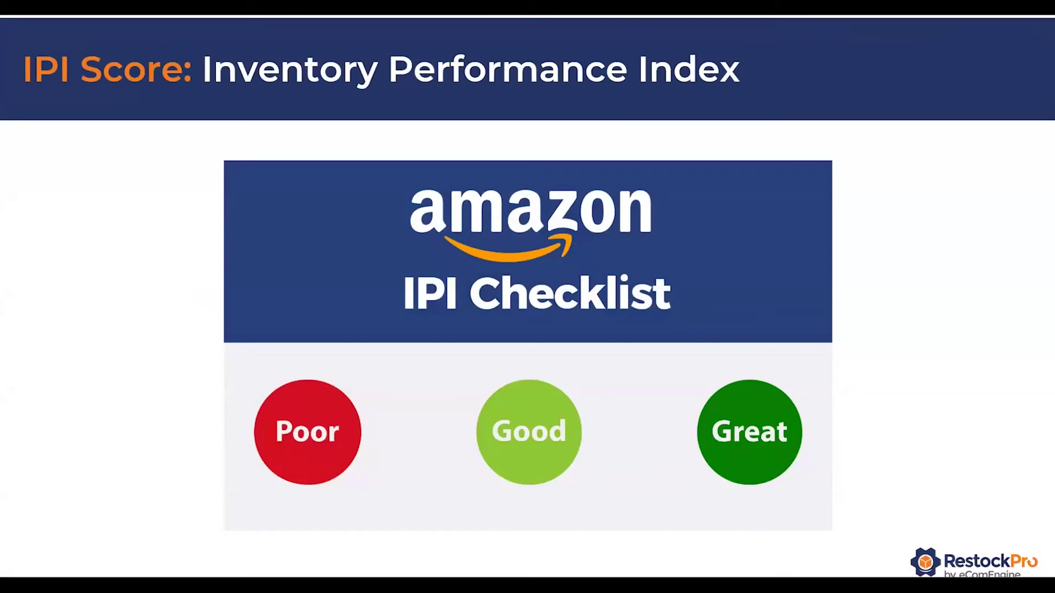